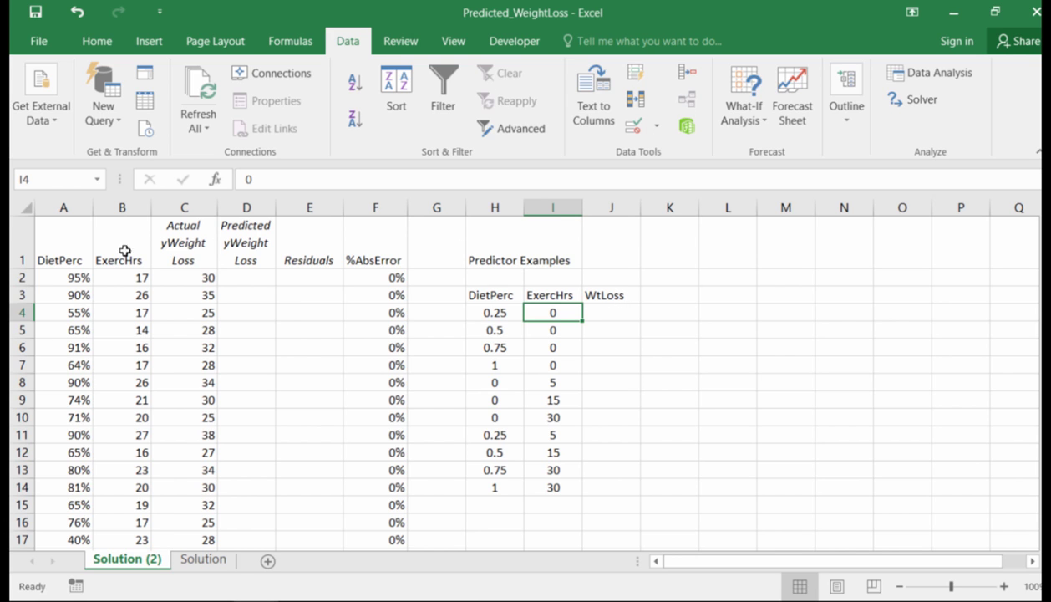
Step: Run a Correlation analysis on A1:C61, grouped by columns with labels in the first row, output to a new worksheet
left_click_drag(63, 242, 197, 465)
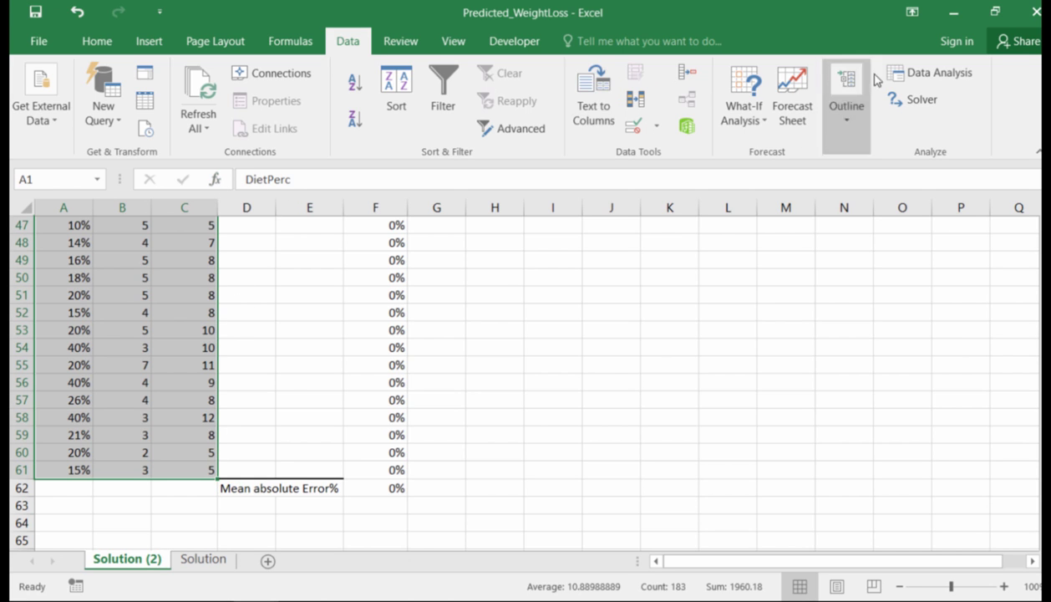
left_click(911, 73)
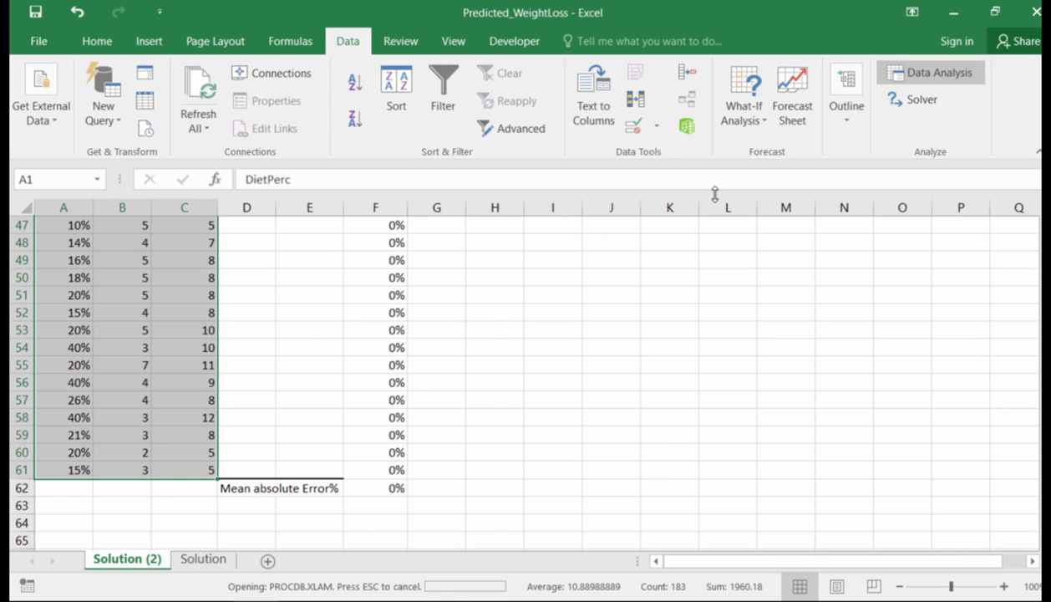
left_click(655, 335)
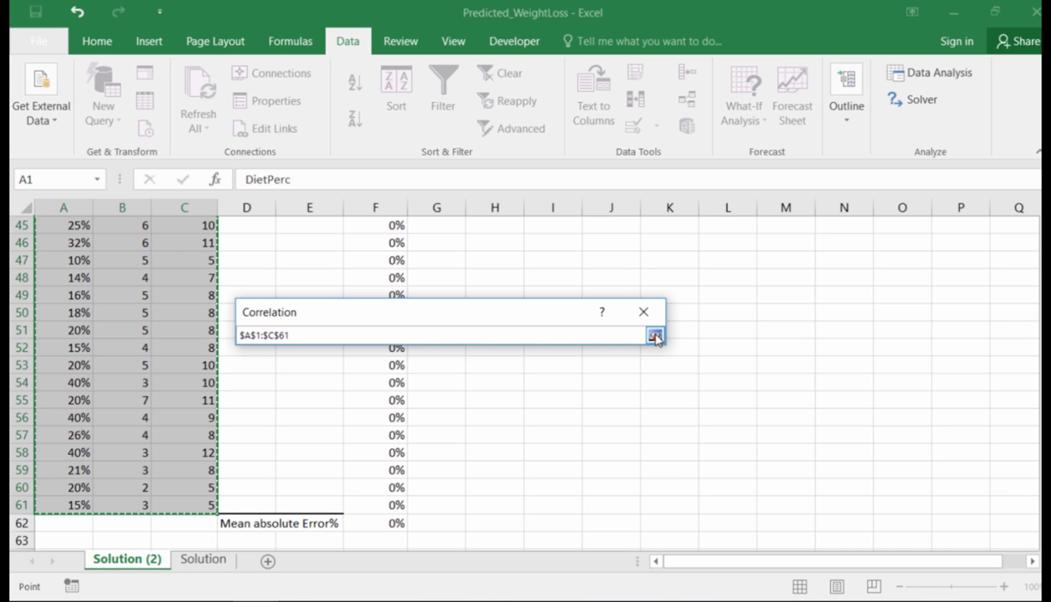
left_click(654, 335)
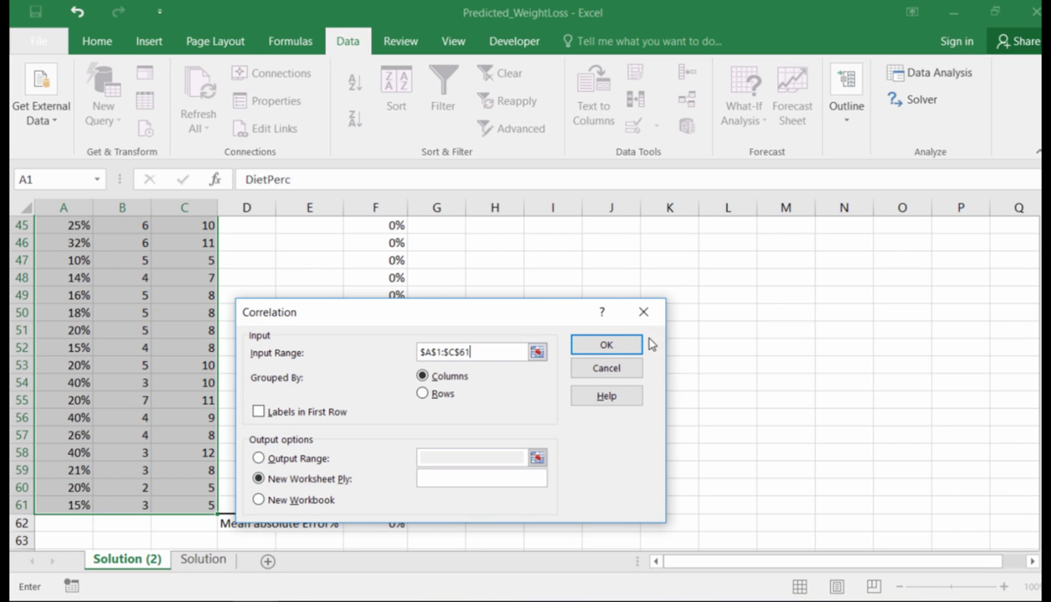
left_click(258, 412)
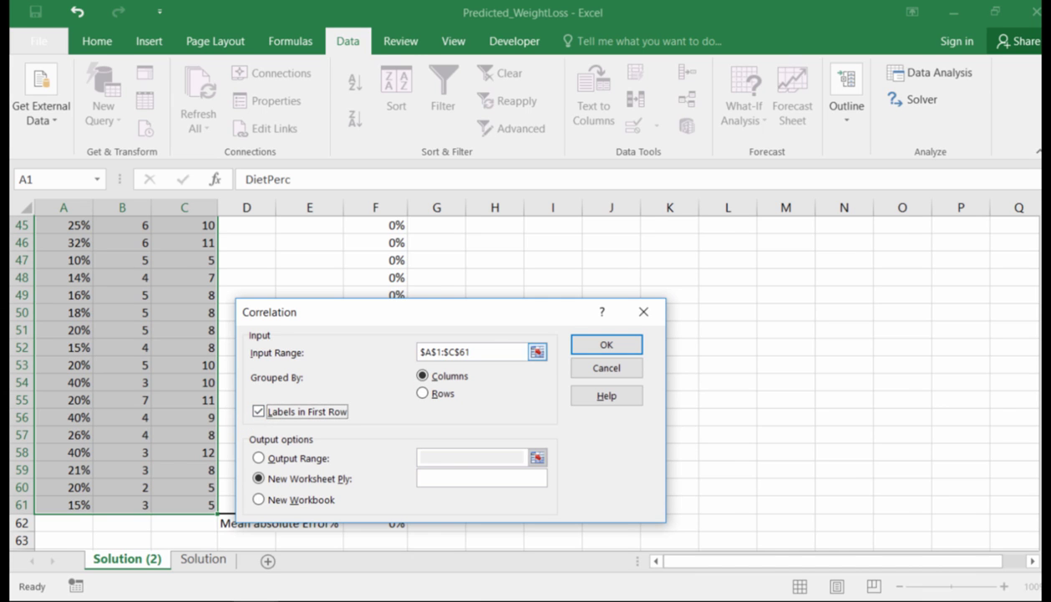
left_click(606, 345)
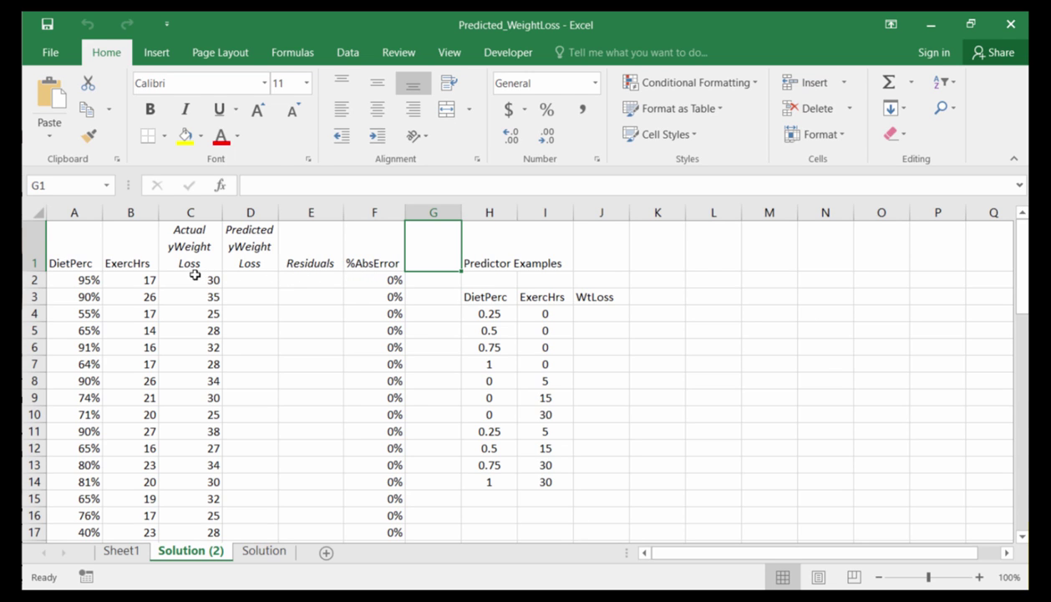
Step: Start a Regression analysis with the Actual yWeight Loss column, C1:C61, as the Y range
left_click(347, 52)
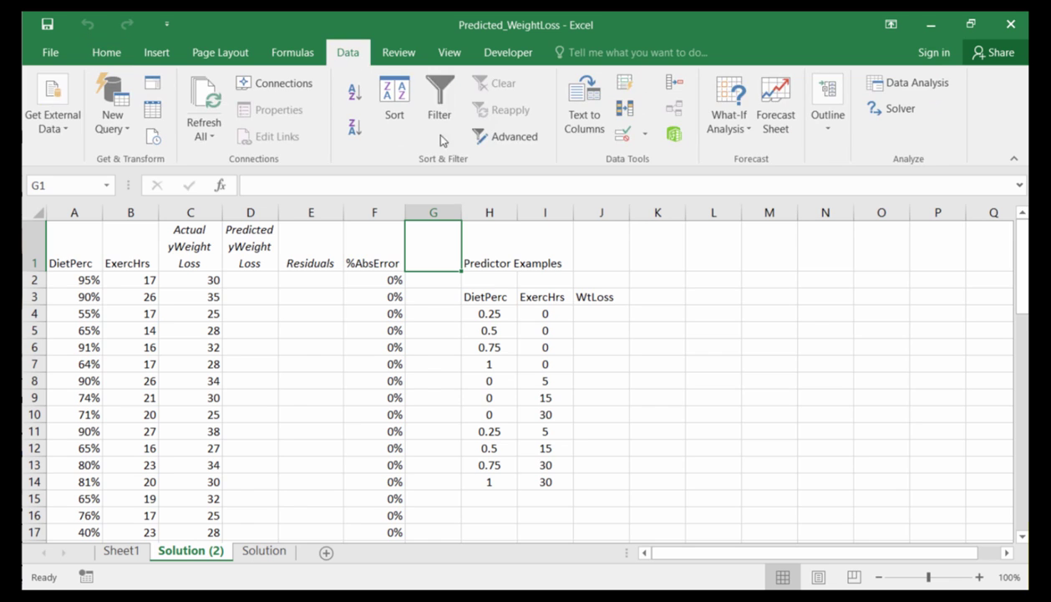
left_click(883, 81)
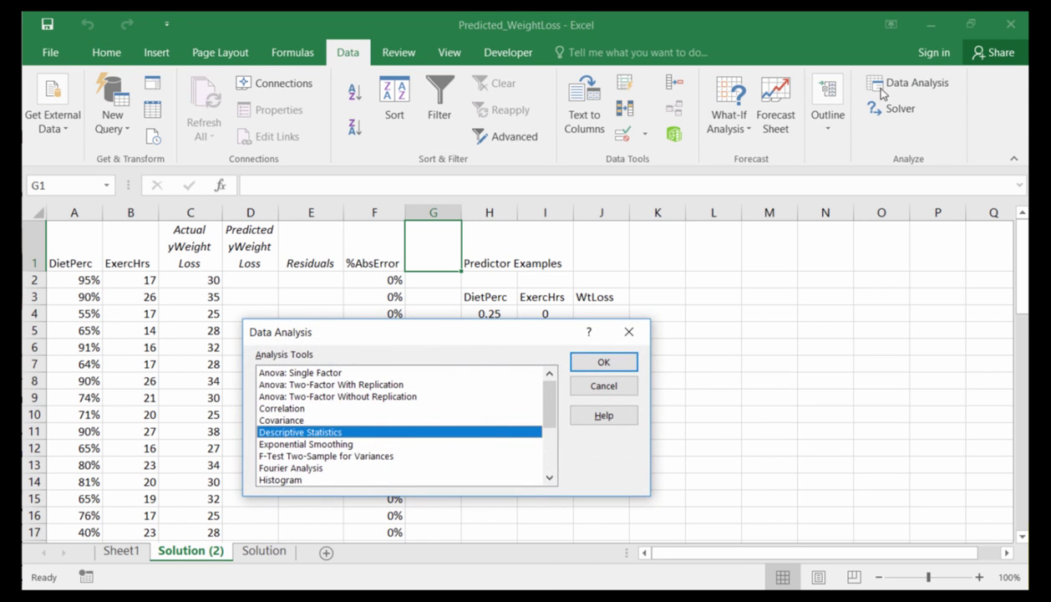
scroll(280, 418, "down", 2)
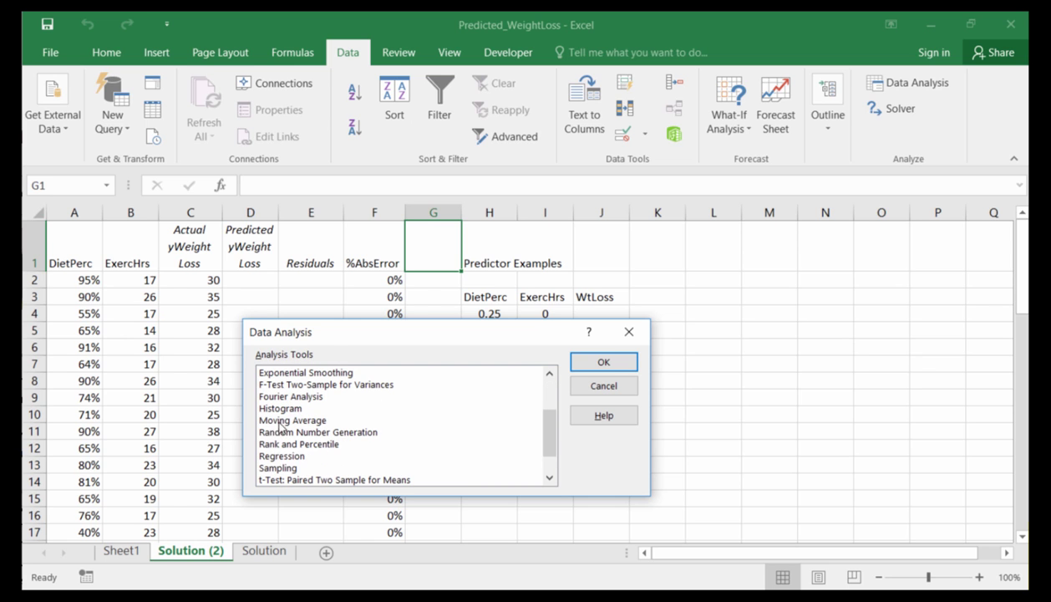
left_click(271, 455)
left_click(603, 361)
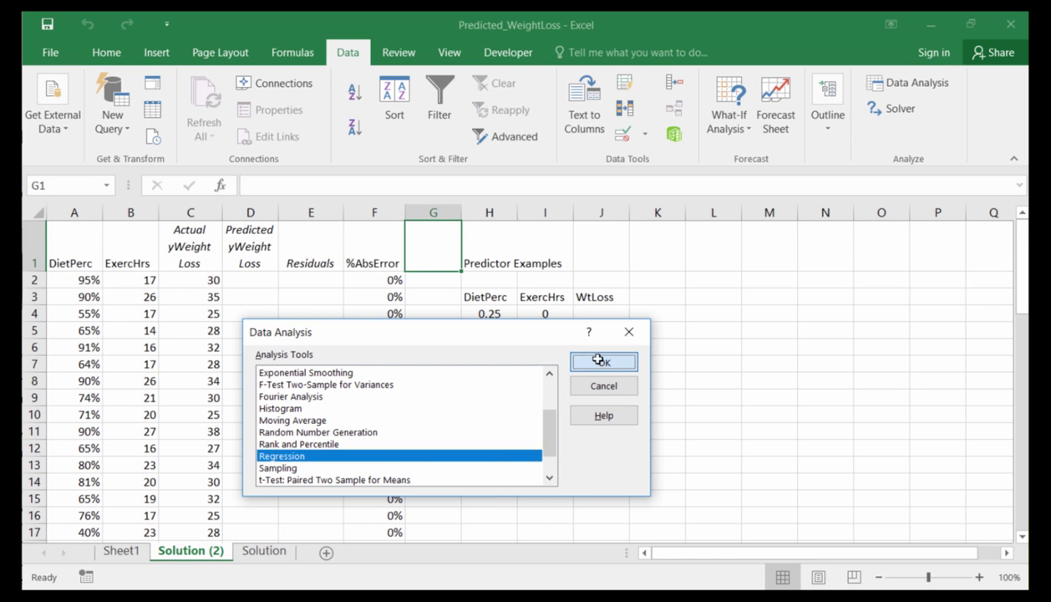
left_click_drag(376, 254, 741, 229)
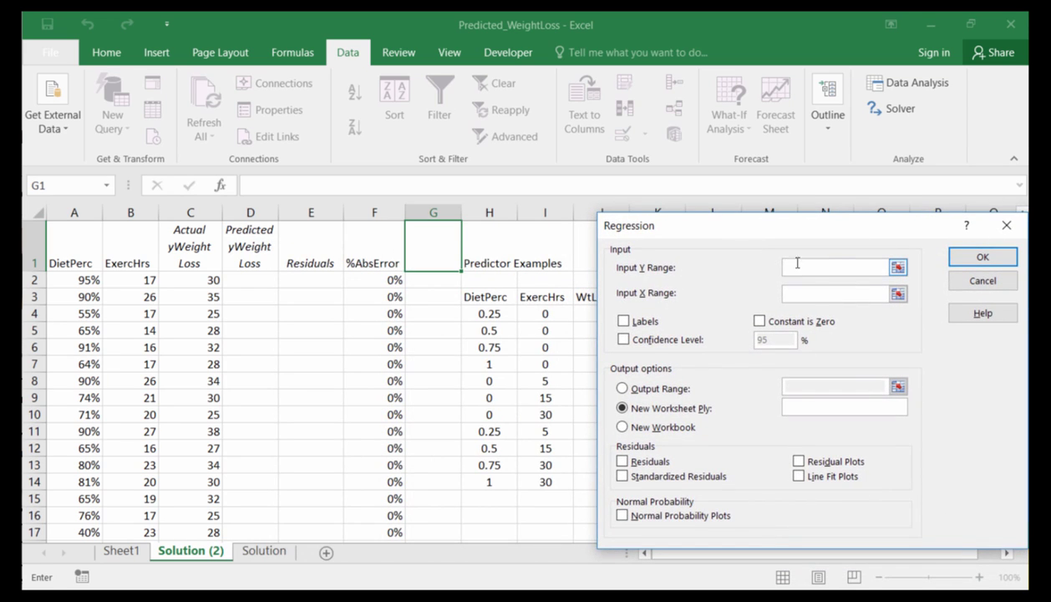
left_click(896, 270)
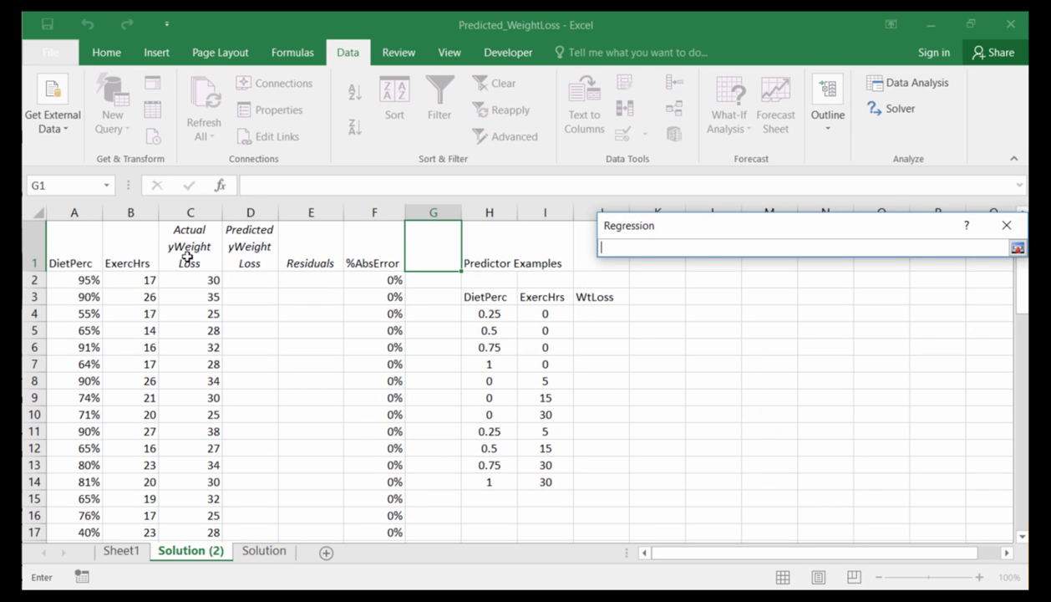
left_click_drag(185, 255, 210, 500)
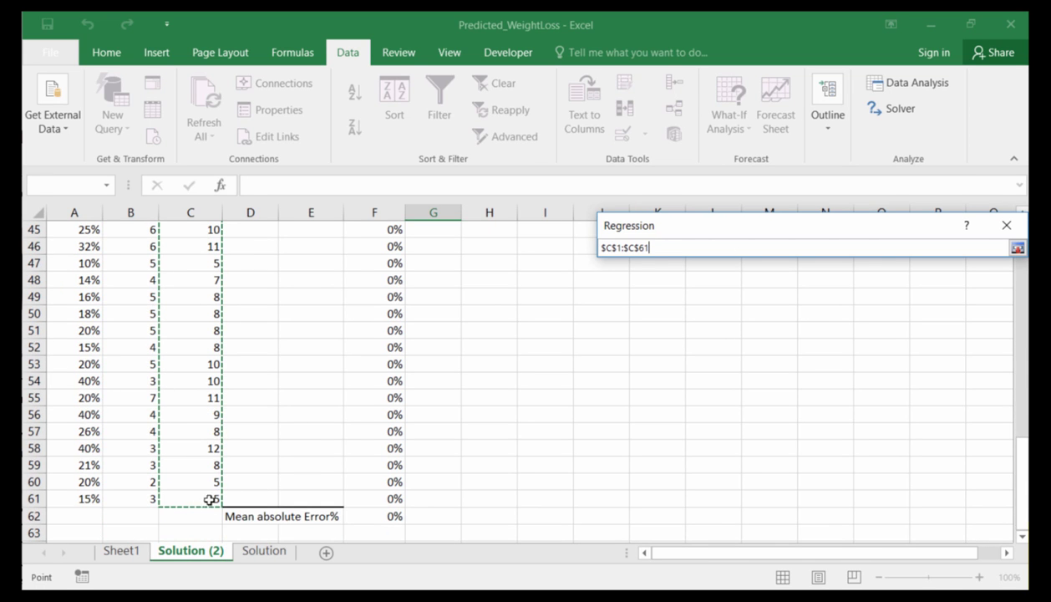
left_click(1016, 247)
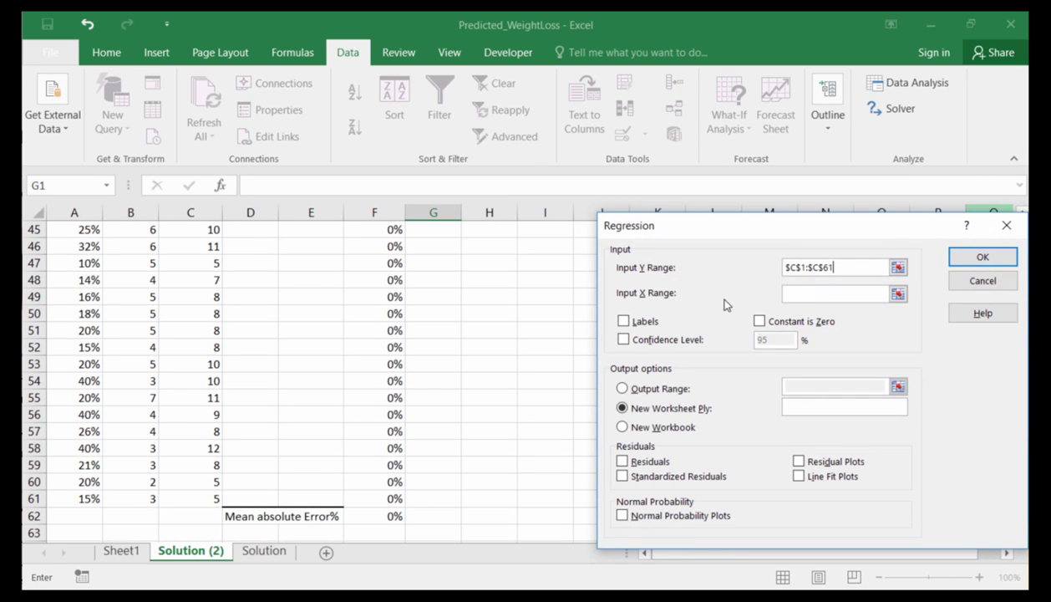
Step: Set the regression's X range to the DietPerc and ExercHrs columns, A1:B61
left_click(897, 294)
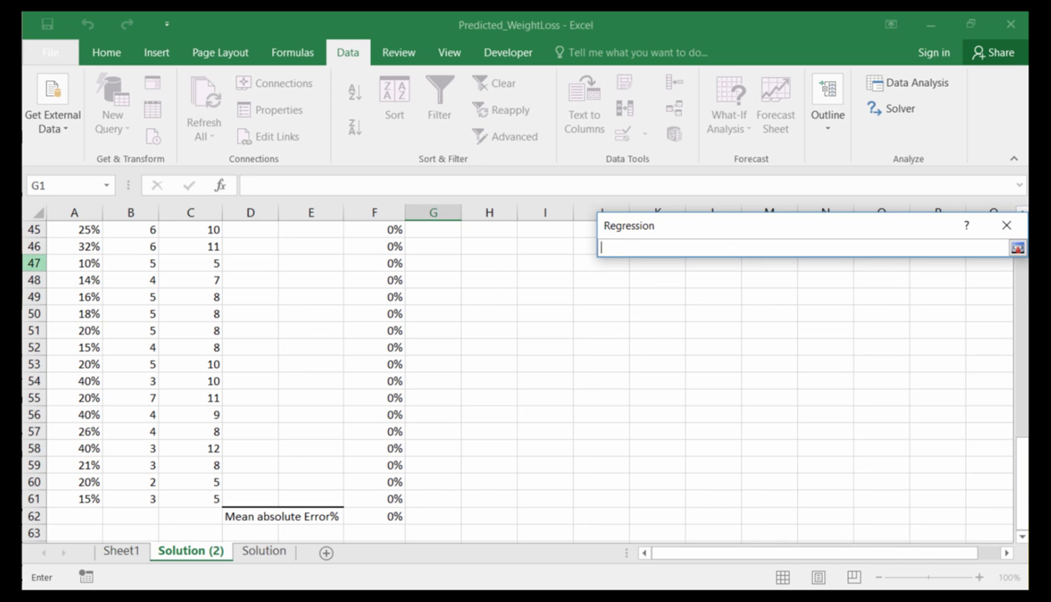
scroll(126, 323, "up", 5)
scroll(122, 324, "up", 3)
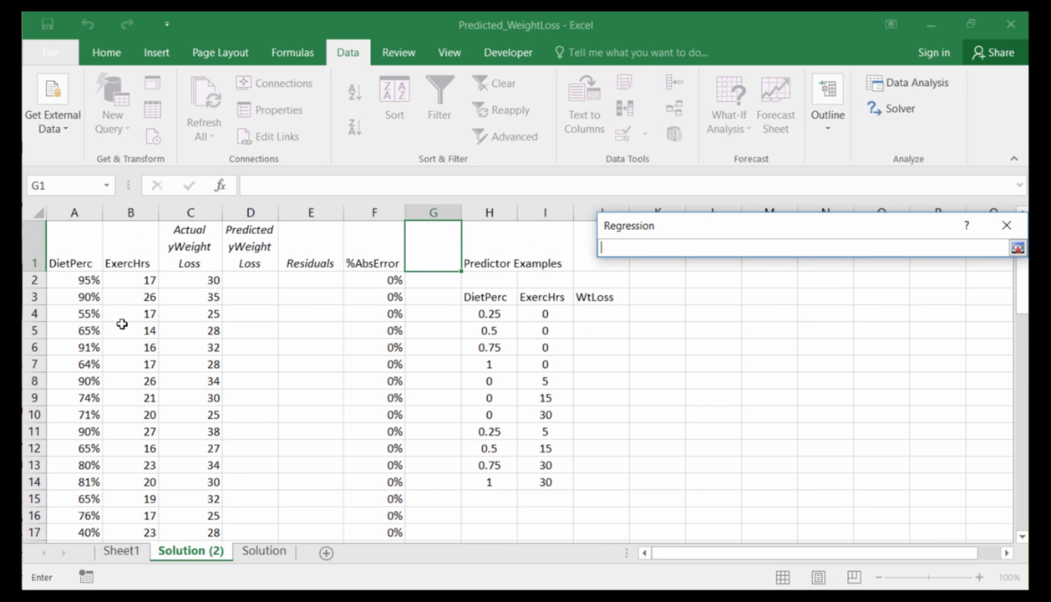
left_click_drag(78, 264, 134, 498)
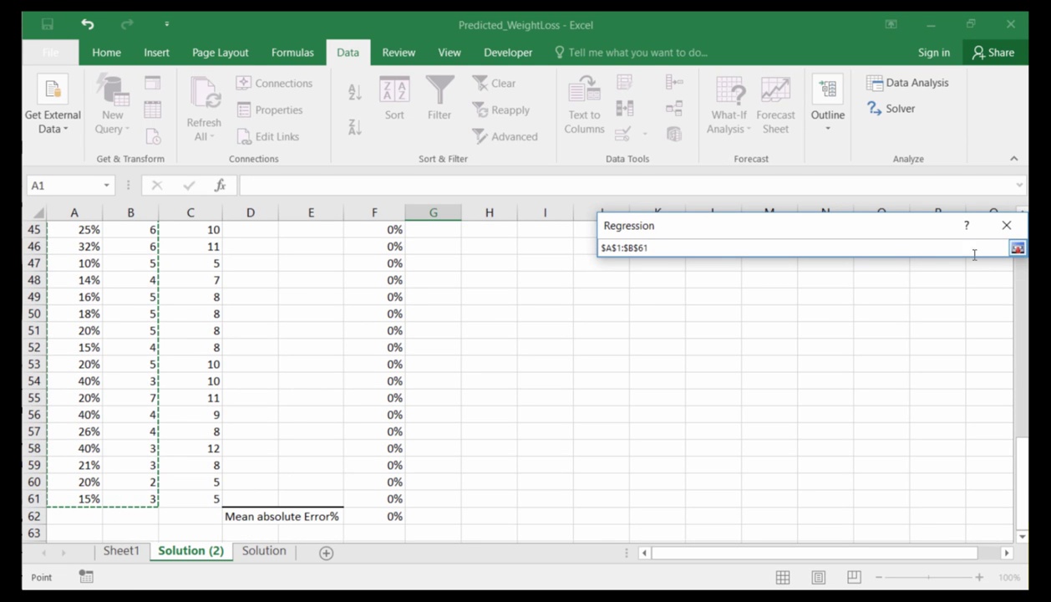
left_click(1017, 248)
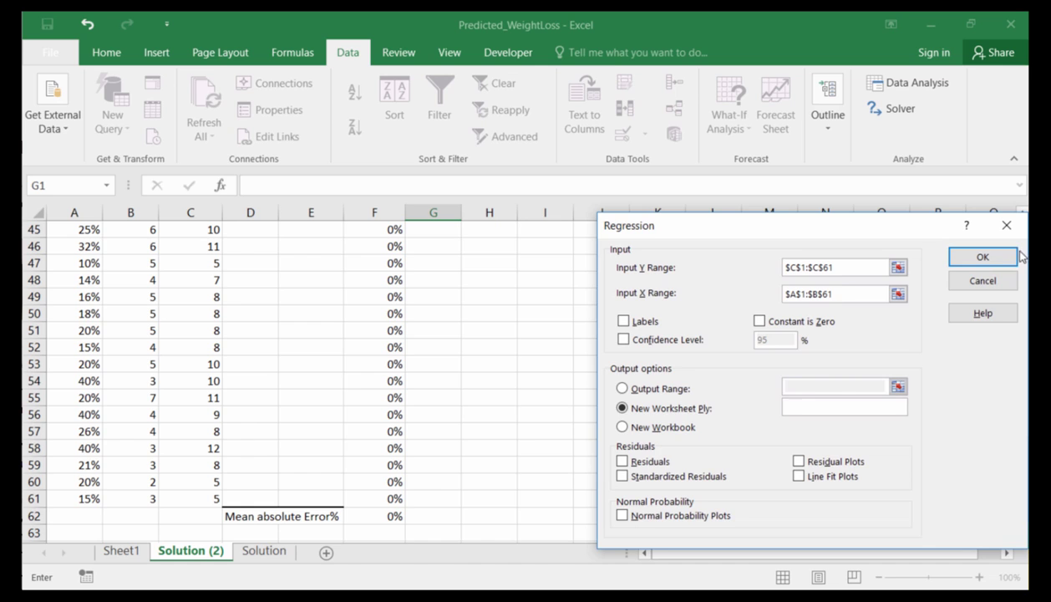
Step: Turn on Labels for the regression and generate its output on a new worksheet
left_click(623, 323)
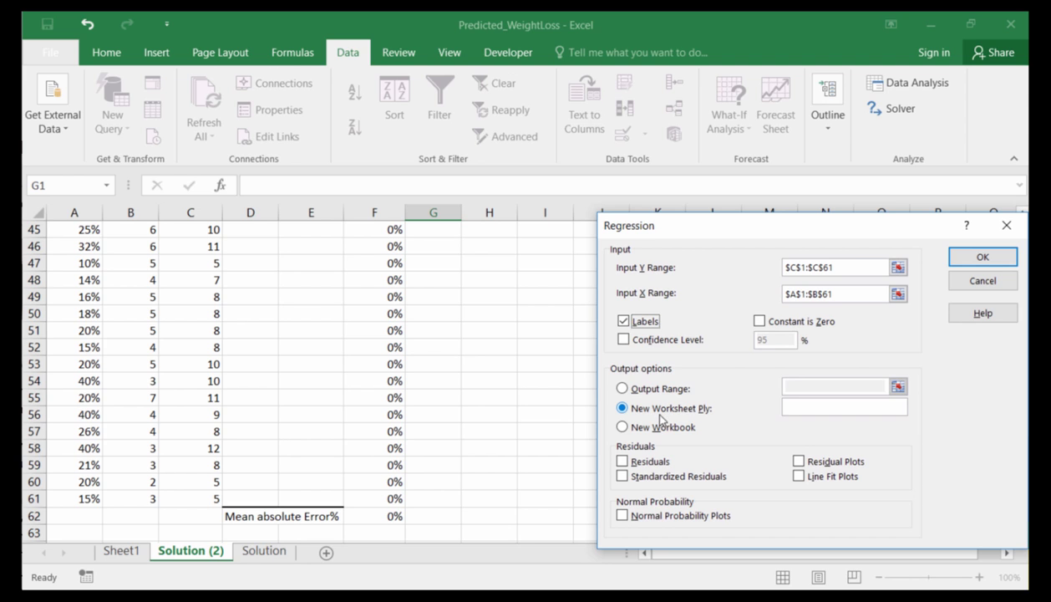
left_click(624, 462)
left_click(1005, 256)
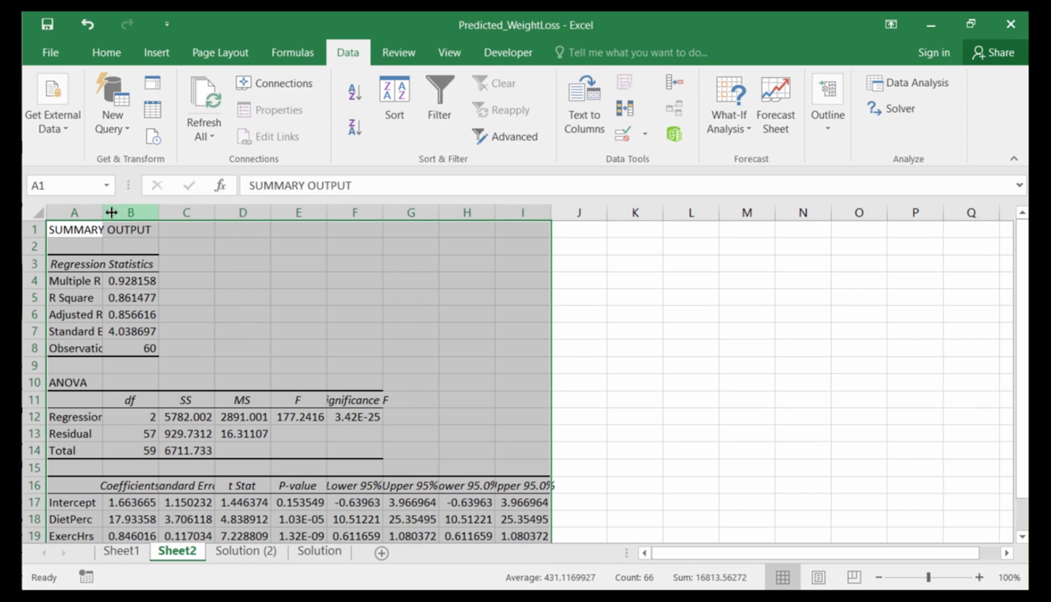
Step: Review the regression statistics and Significance F, widening column A to fit its labels and column F to fit its heading
left_click_drag(102, 211, 172, 210)
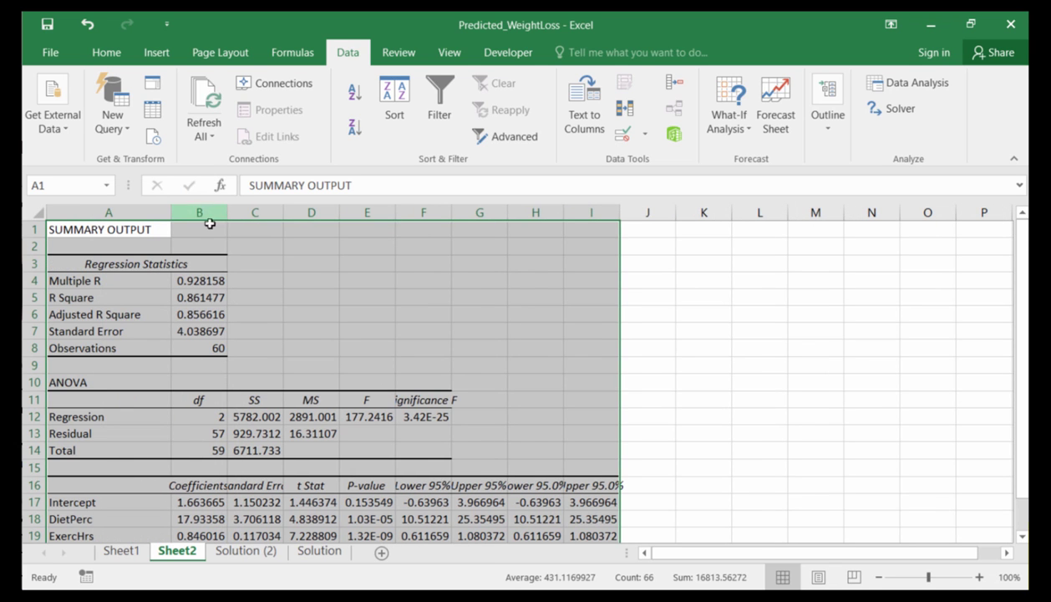
left_click(199, 280)
left_click_drag(200, 281, 201, 330)
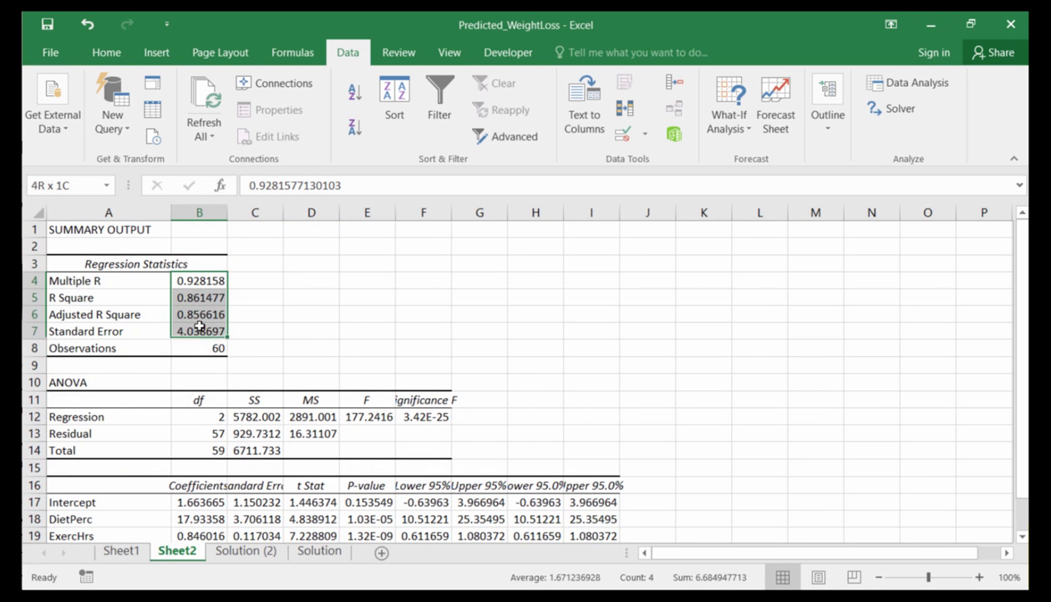
scroll(251, 284, "down", 1)
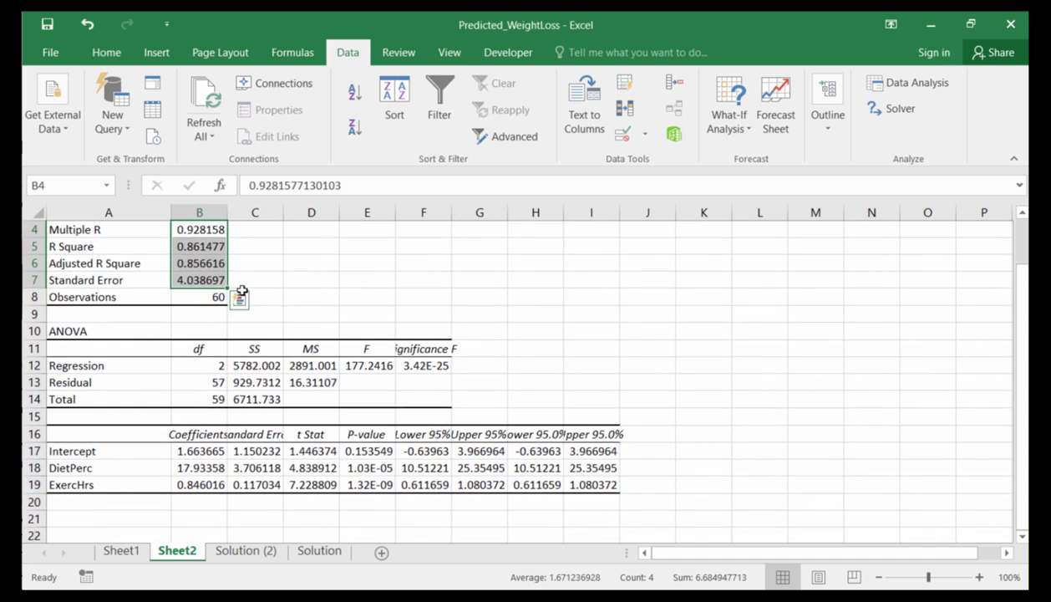
scroll(237, 288, "up", 1)
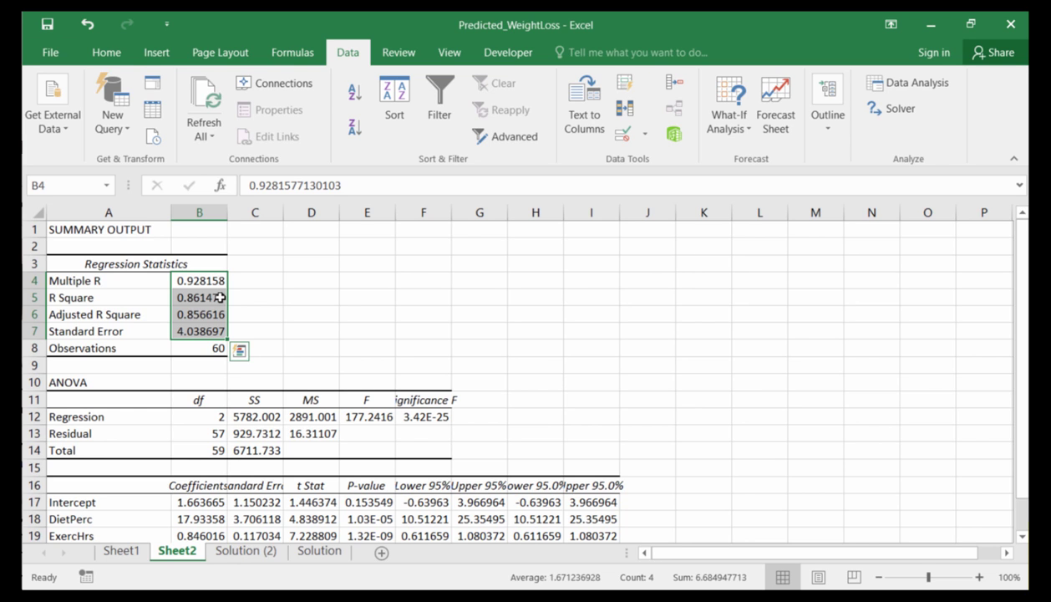
left_click(417, 398)
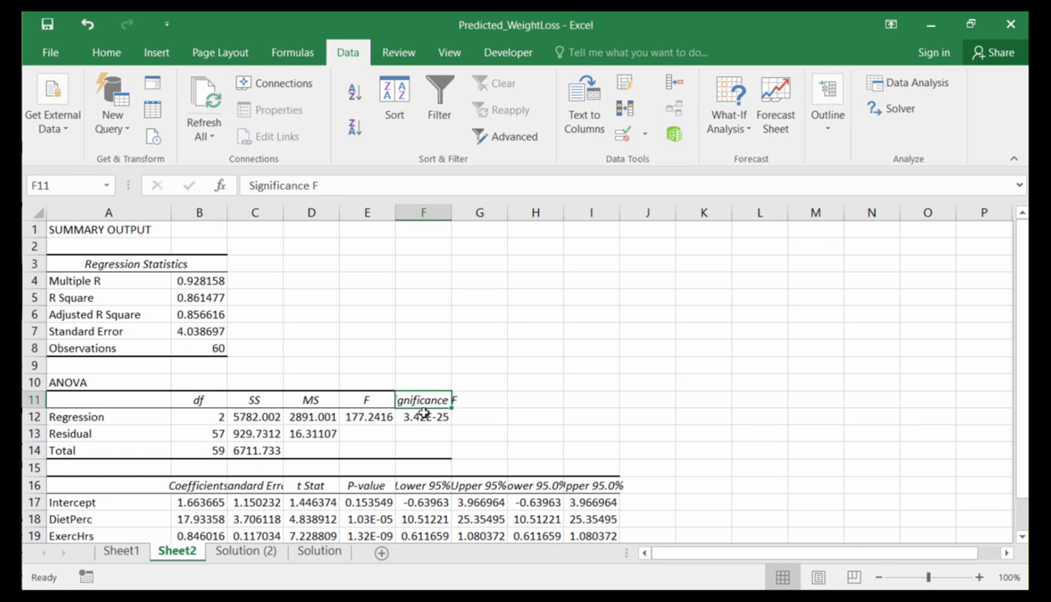
left_click(433, 412)
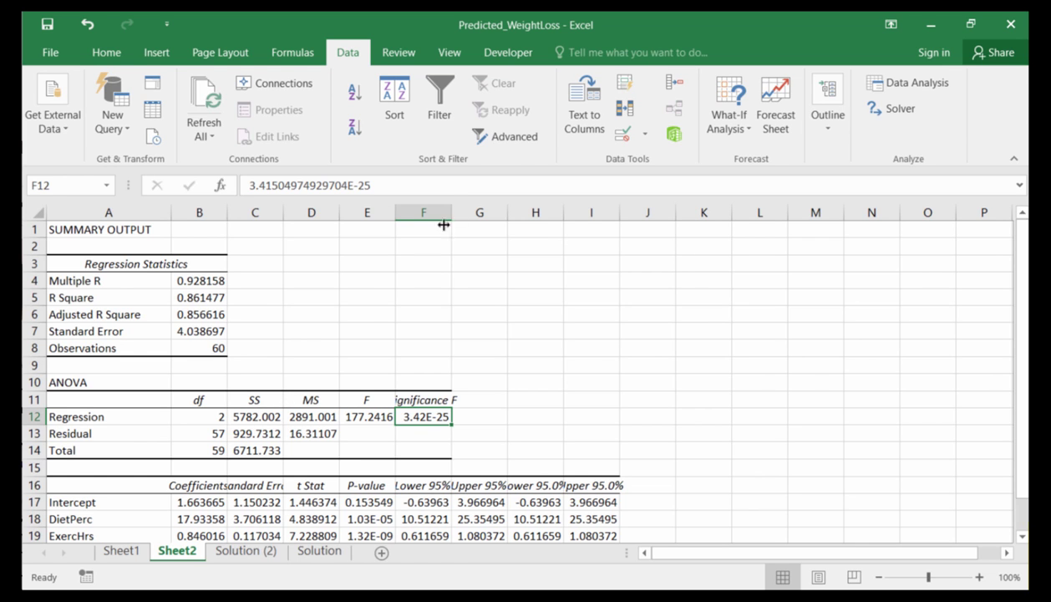
left_click_drag(451, 212, 469, 212)
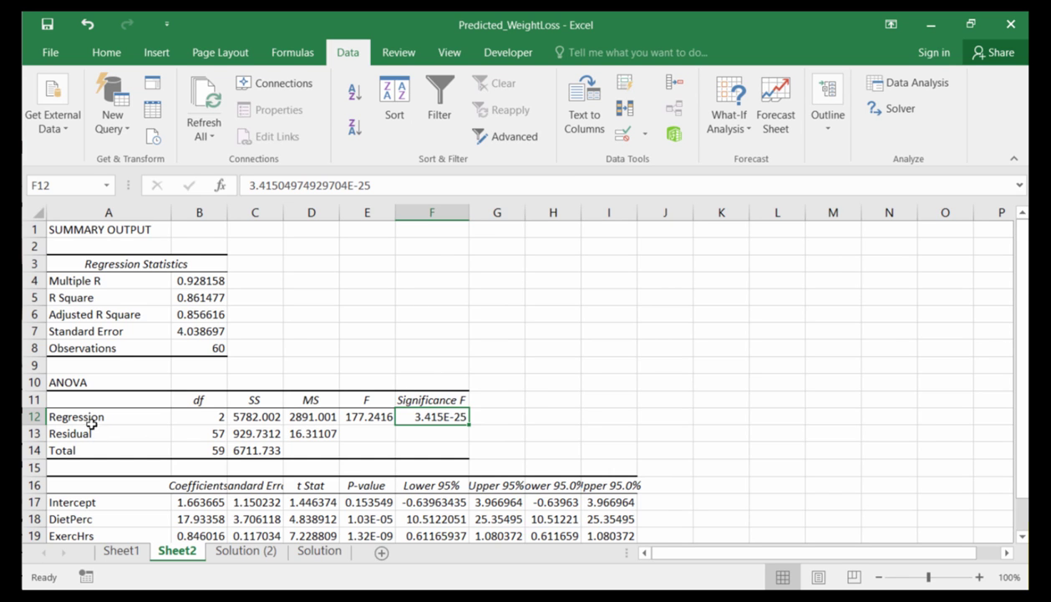
Step: Examine the coefficients' P-values and format cells B17:G19 of the coefficients table with three decimal places
scroll(87, 418, "down", 2)
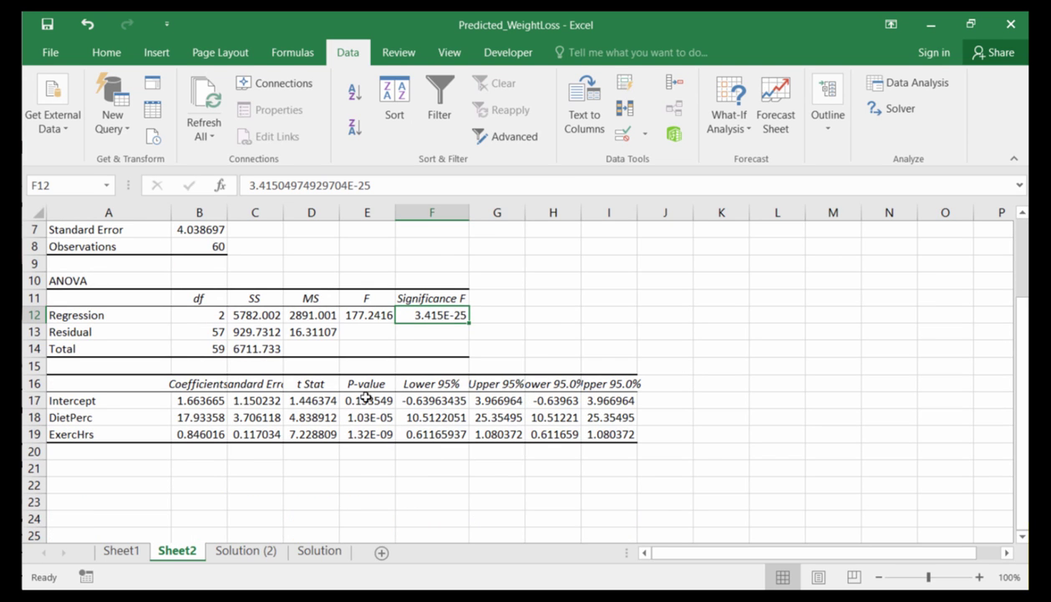
left_click_drag(366, 400, 369, 425)
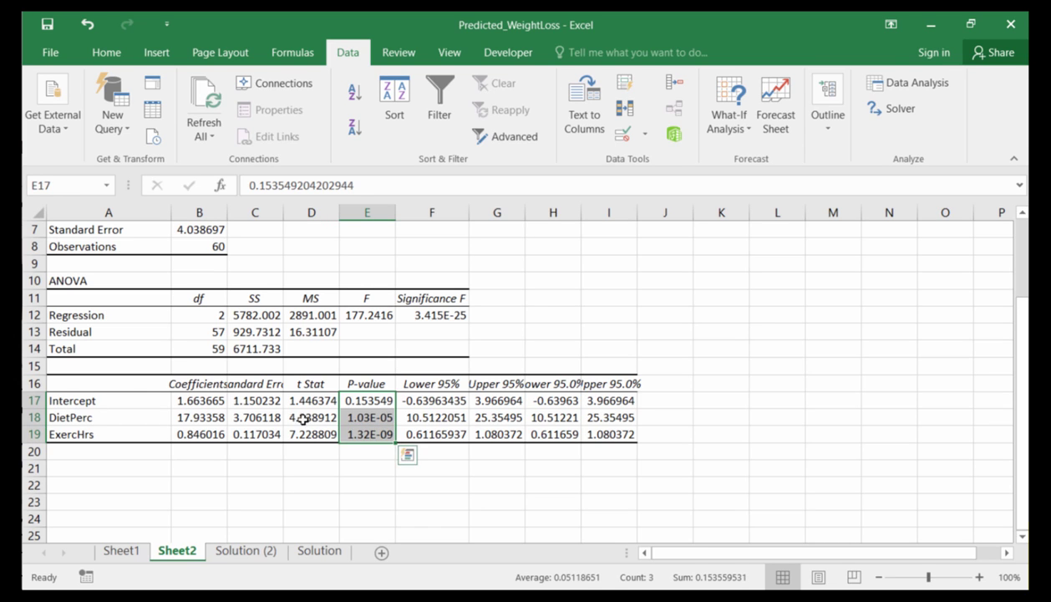
left_click(363, 401)
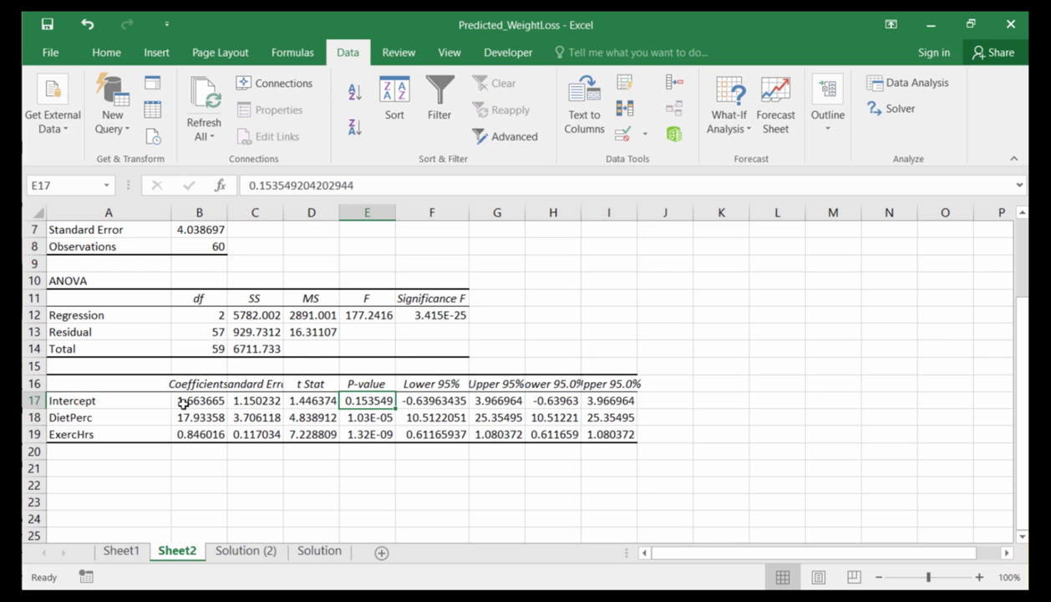
left_click_drag(189, 400, 520, 436)
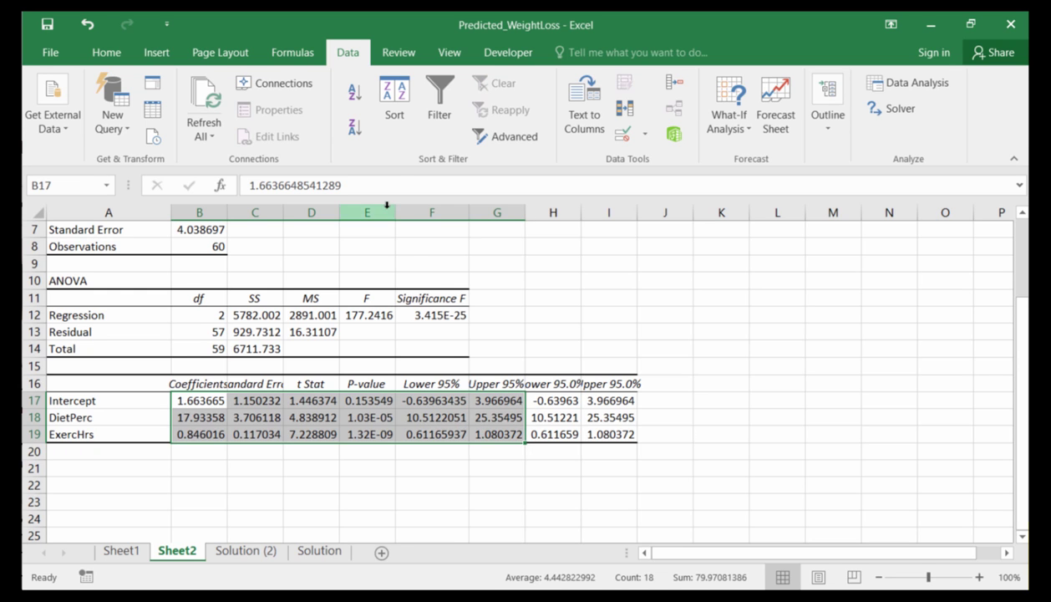
left_click(98, 55)
left_click(549, 136)
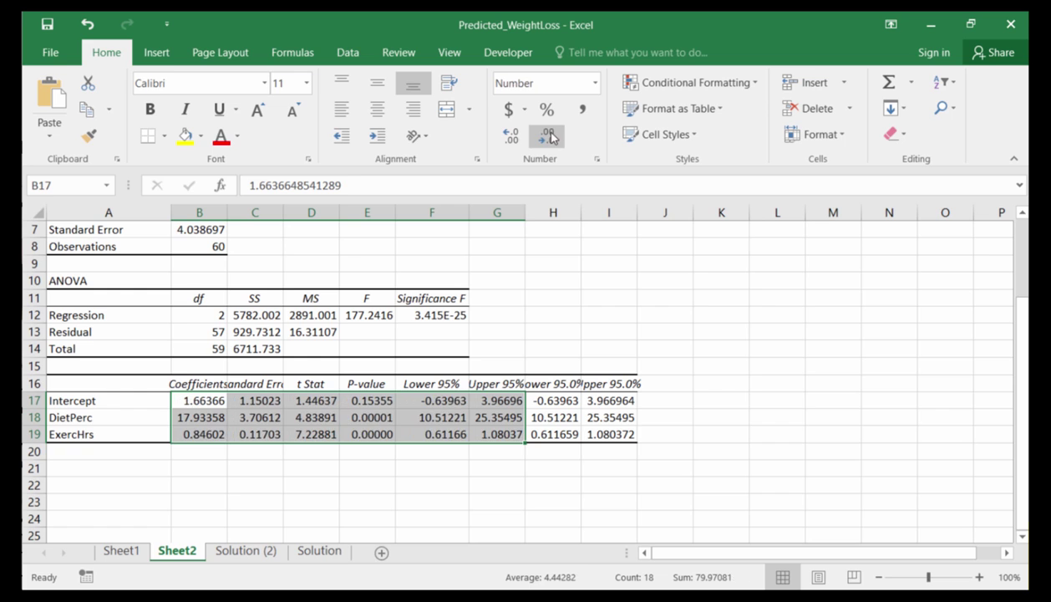
left_click(548, 137)
left_click(549, 136)
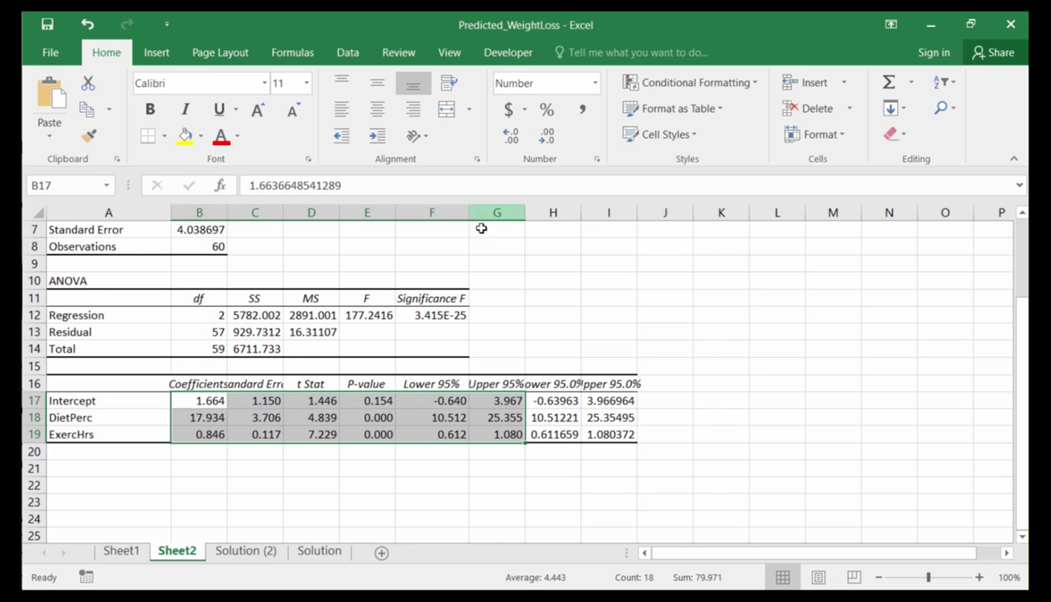
left_click_drag(590, 346, 590, 336)
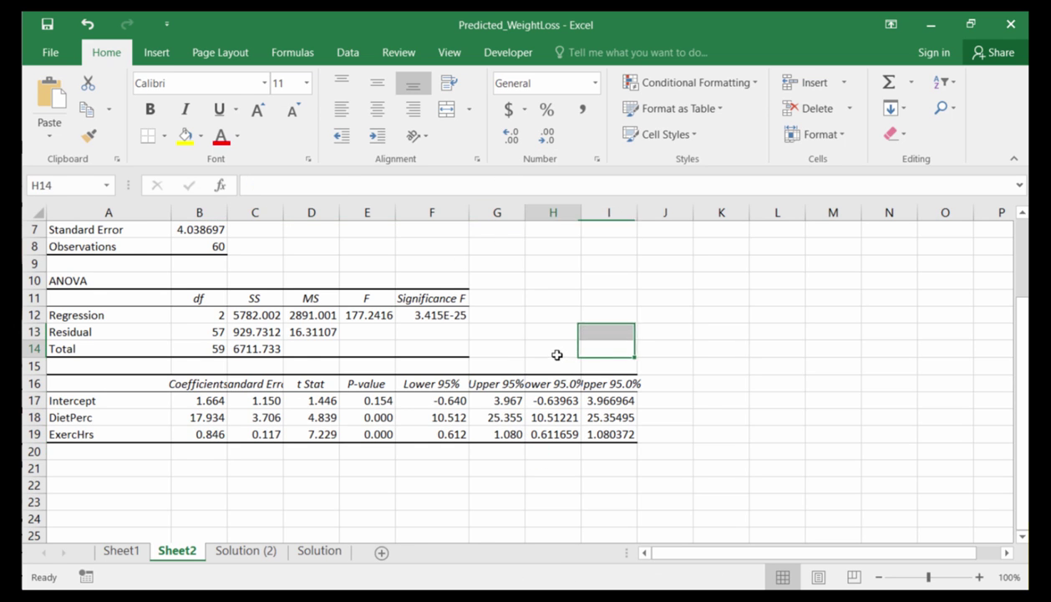
left_click(558, 356)
key("Down")
key("Down")
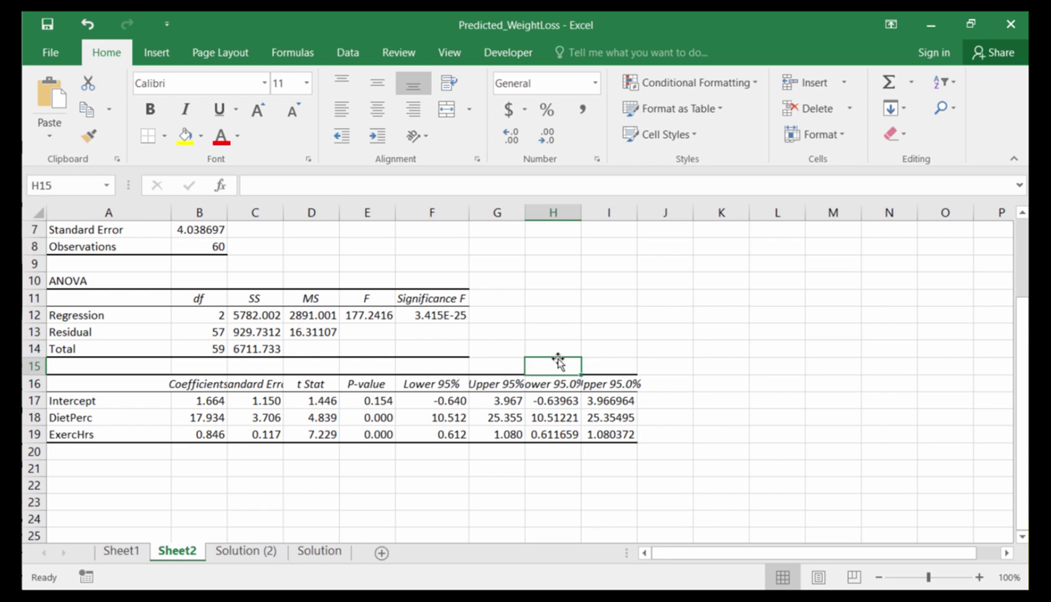
Step: Delete the contents of the duplicate Lower 95.0% and Upper 95.0% columns, H16:I19, in the coefficients table
key("Down")
key("Down")
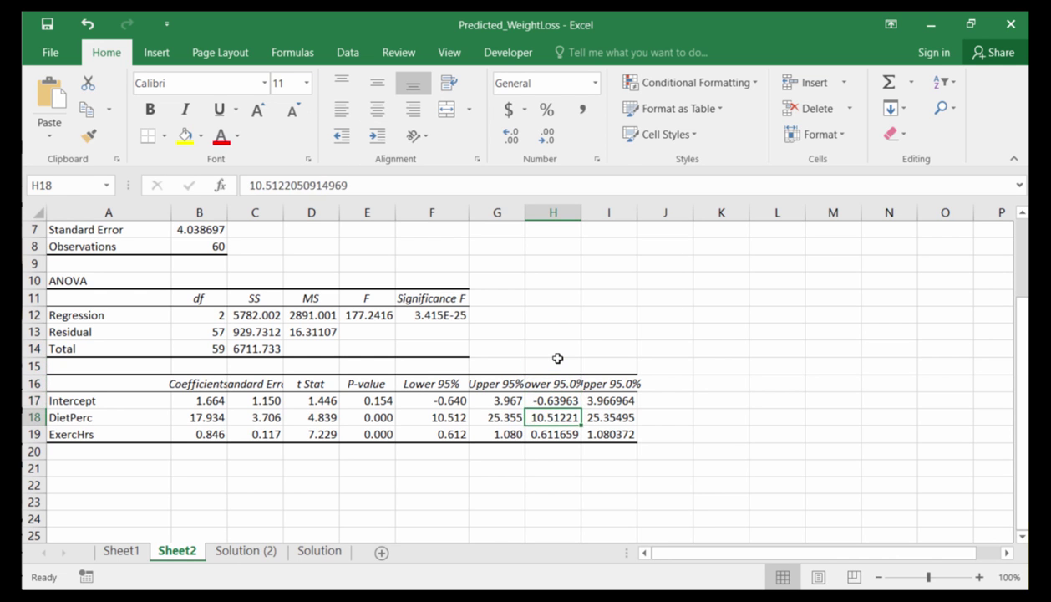
key("Up")
key("Up")
key("shift+Down")
key("shift+Down")
key("shift+Down")
key("shift+Right")
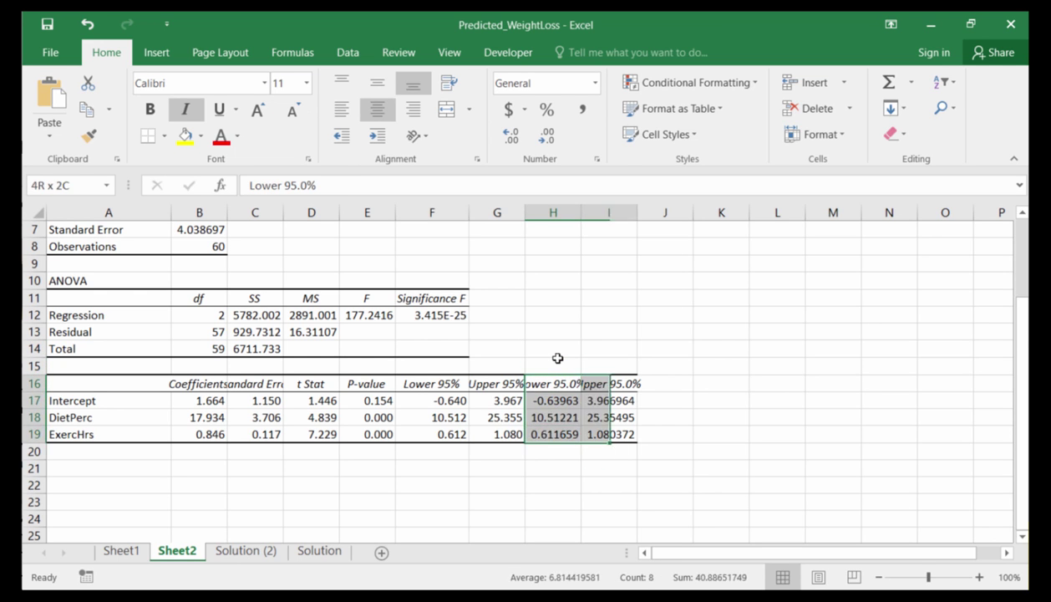
key("shift+Right")
key("Delete")
key("Up")
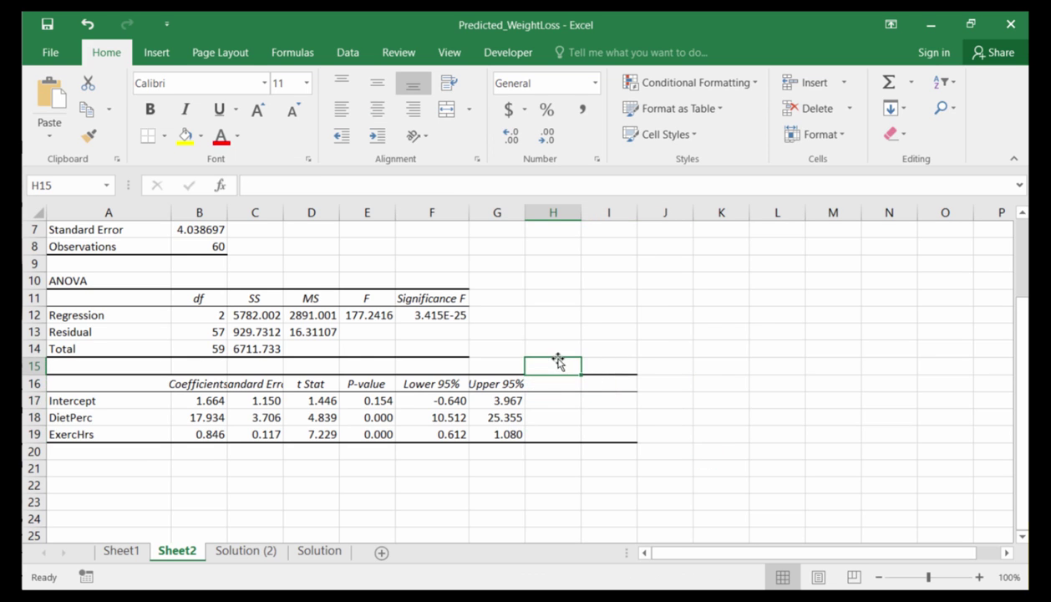
key("Left")
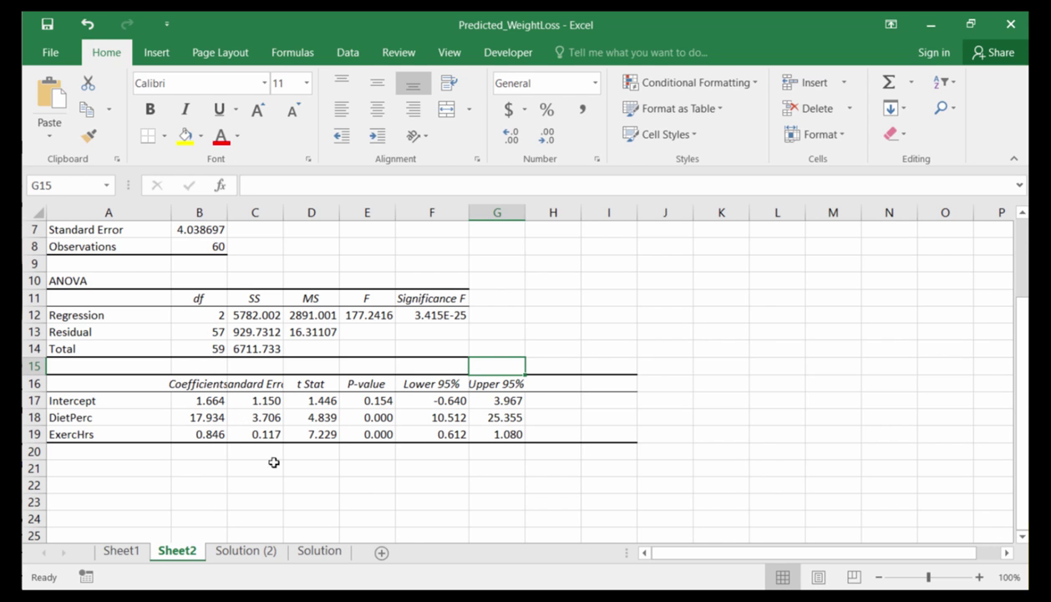
Step: Start the written regression equation in cell E21 with the intercept, as "y = 1.66+"
left_click(367, 470)
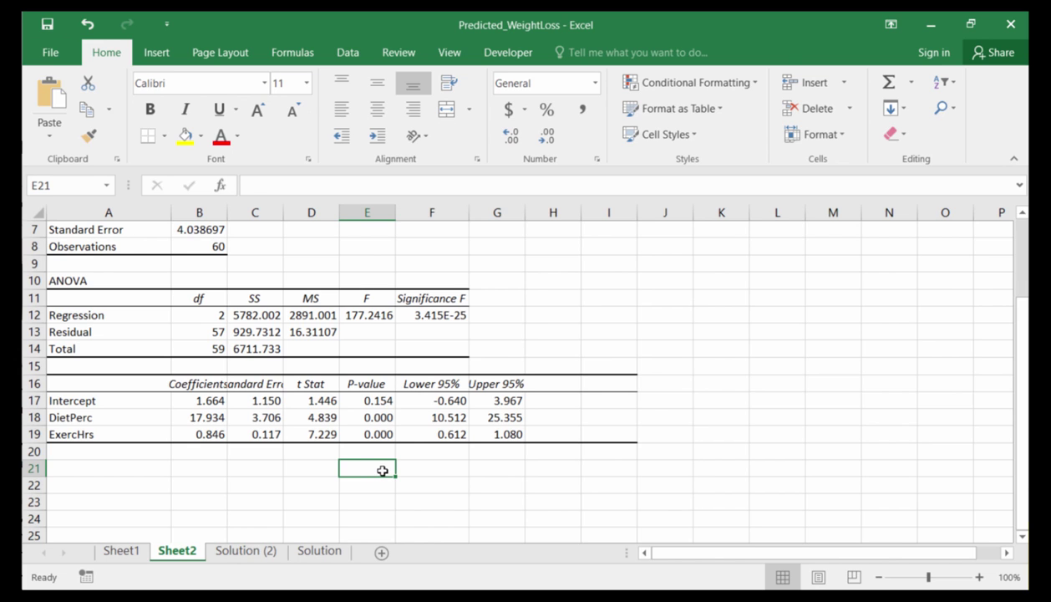
type("y")
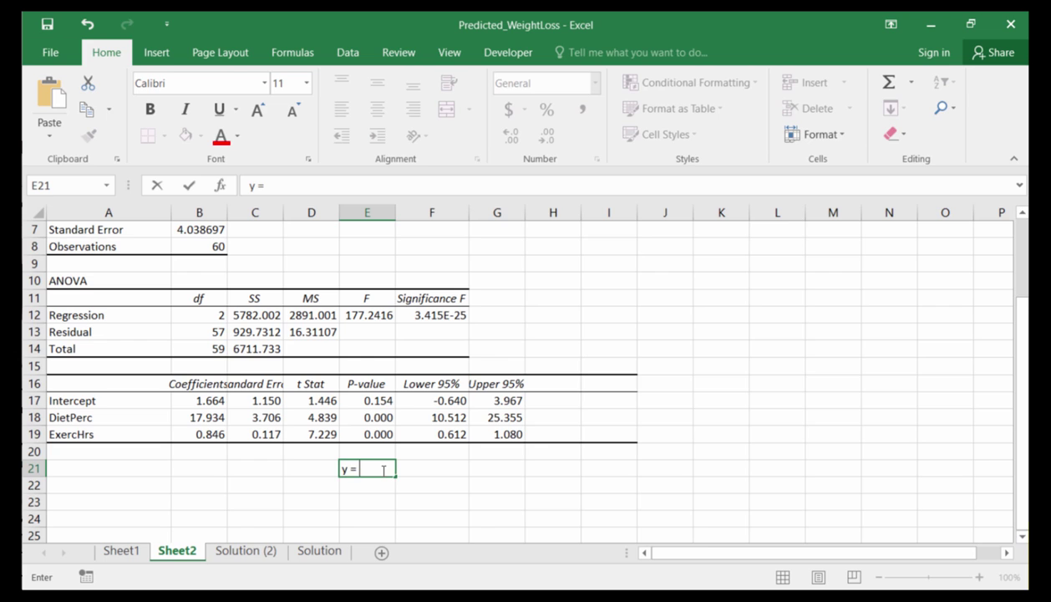
type(" = 1./")
key("BackSpace")
type("66+")
Step: Extend the equation in E21 with the diet term "17.93*[dietpercent]+"
left_click(202, 417)
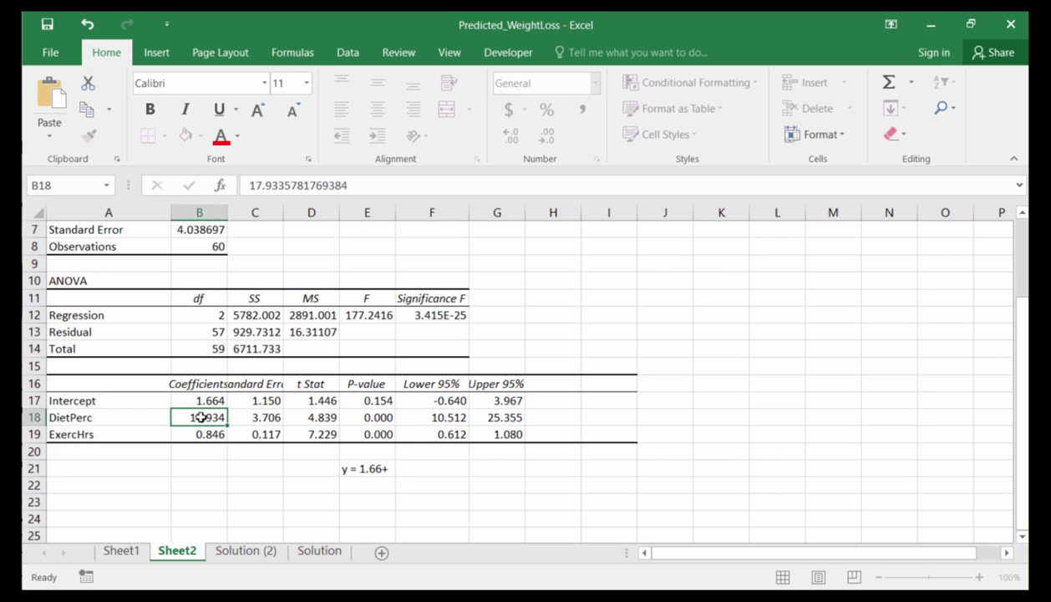
left_click(381, 469)
double_click(379, 464)
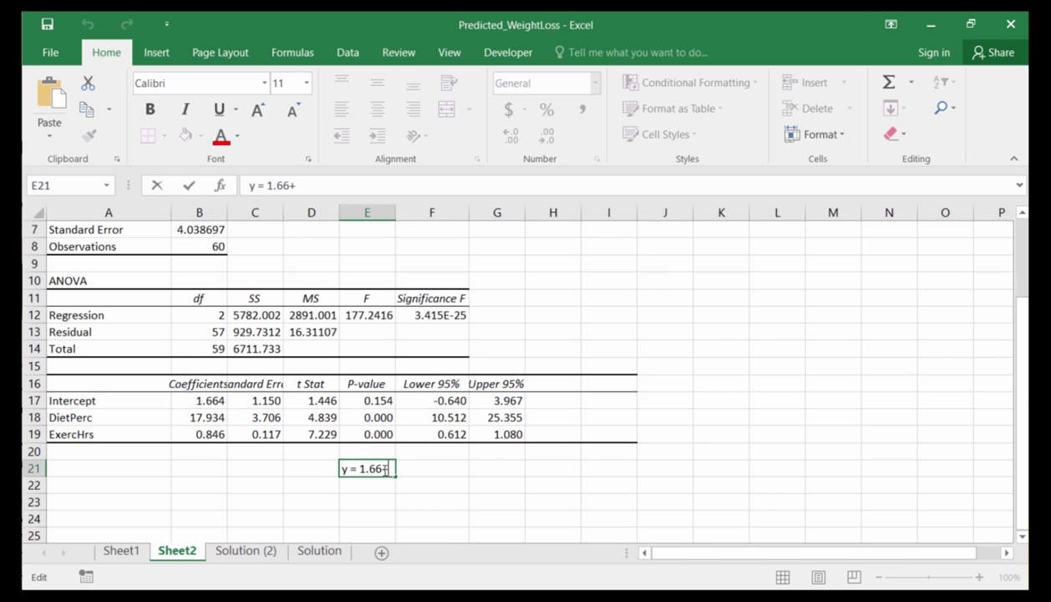
type("17.93*")
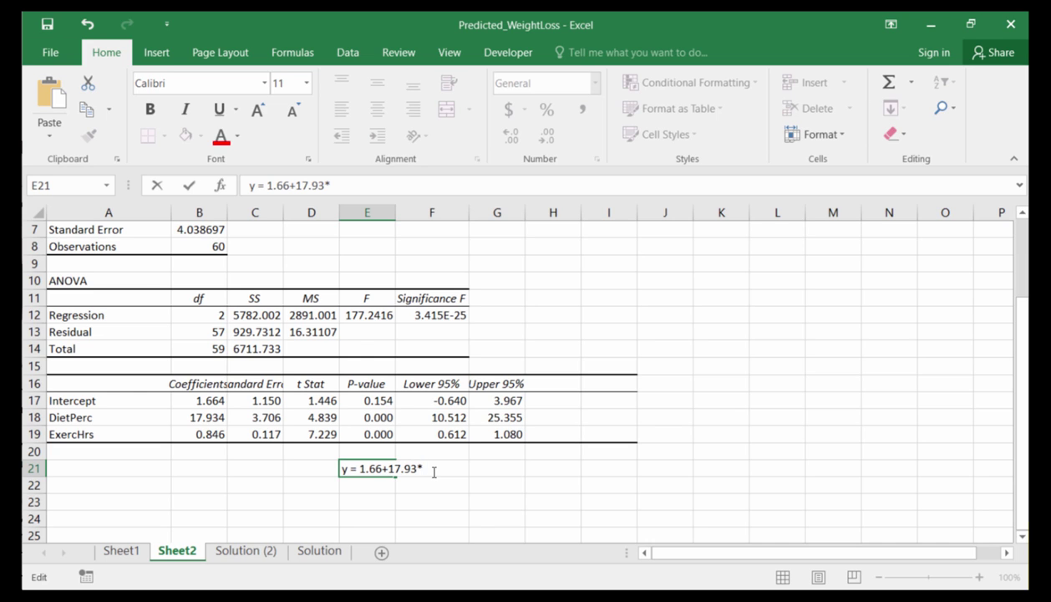
type("[diet")
key("BackSpace")
type("tpercent")
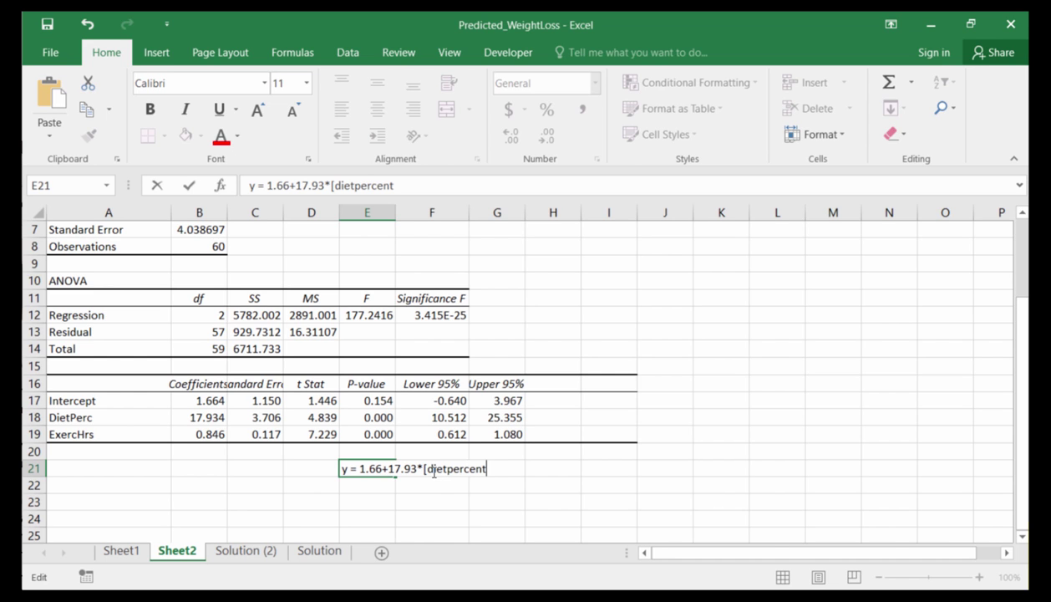
type("]+")
Step: Complete the equation in E21 with the exercise term ".0846*[ExercHrs]"
type(".084")
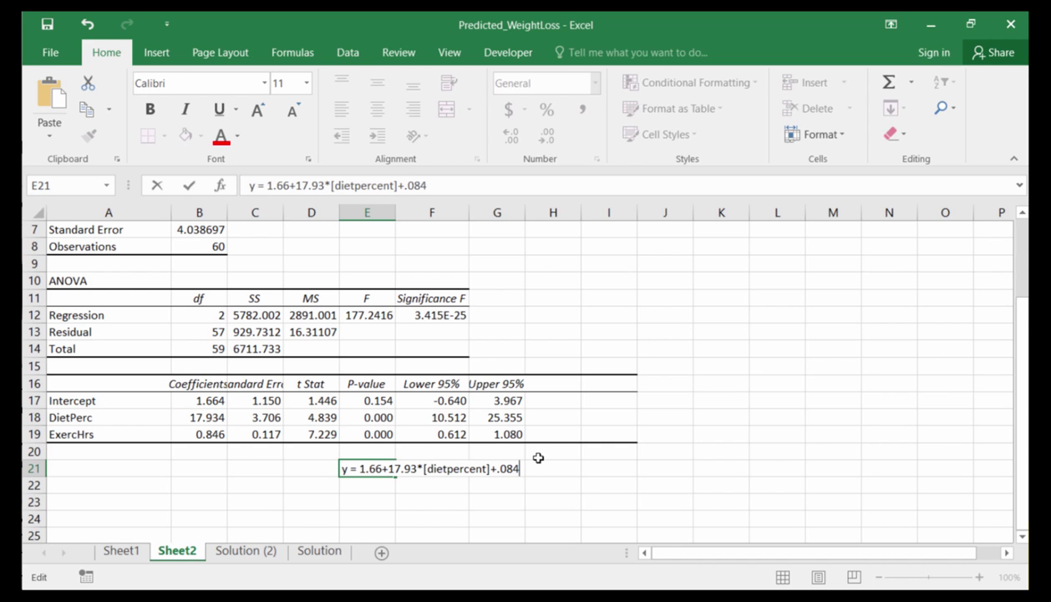
type("6*[Ex")
type("ercHr")
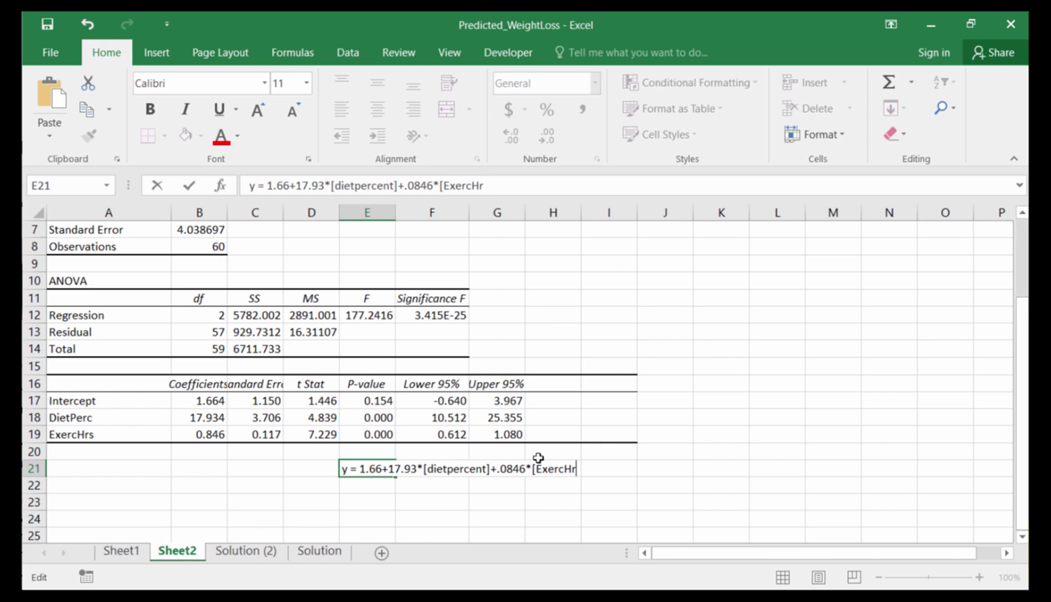
type("s]")
key("Return")
key("Up")
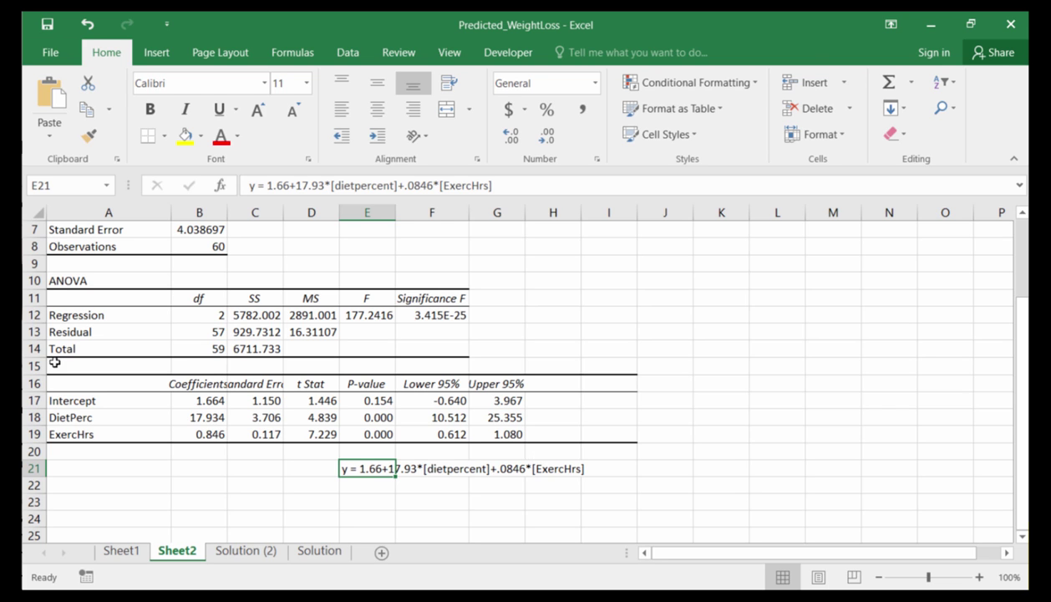
Step: Copy the coefficient labels and values in A16:B19 to cell L3 of the Solution (2) sheet
scroll(198, 414, "up", 2)
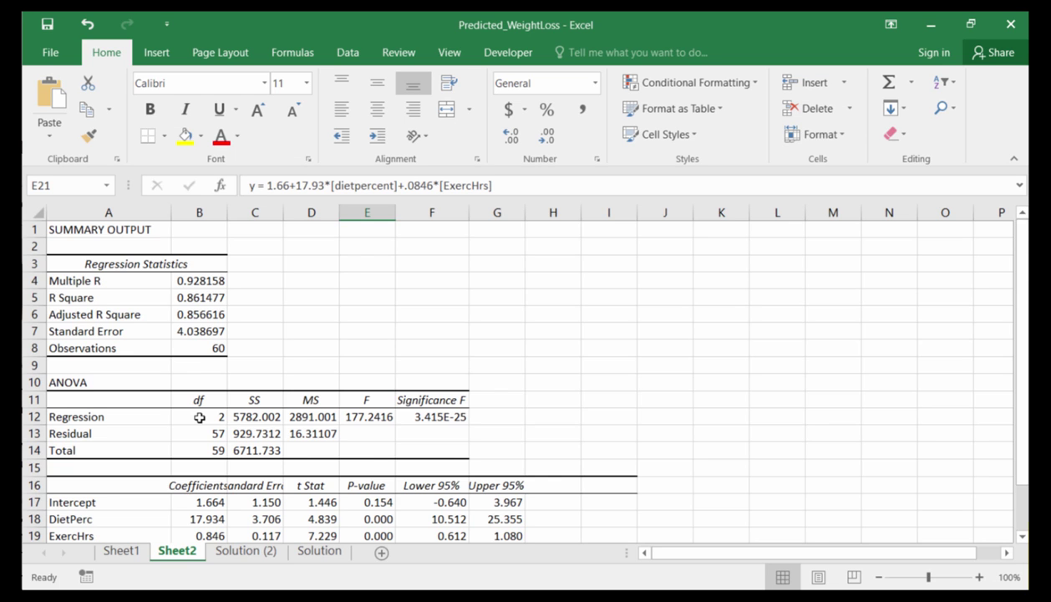
scroll(200, 417, "down", 2)
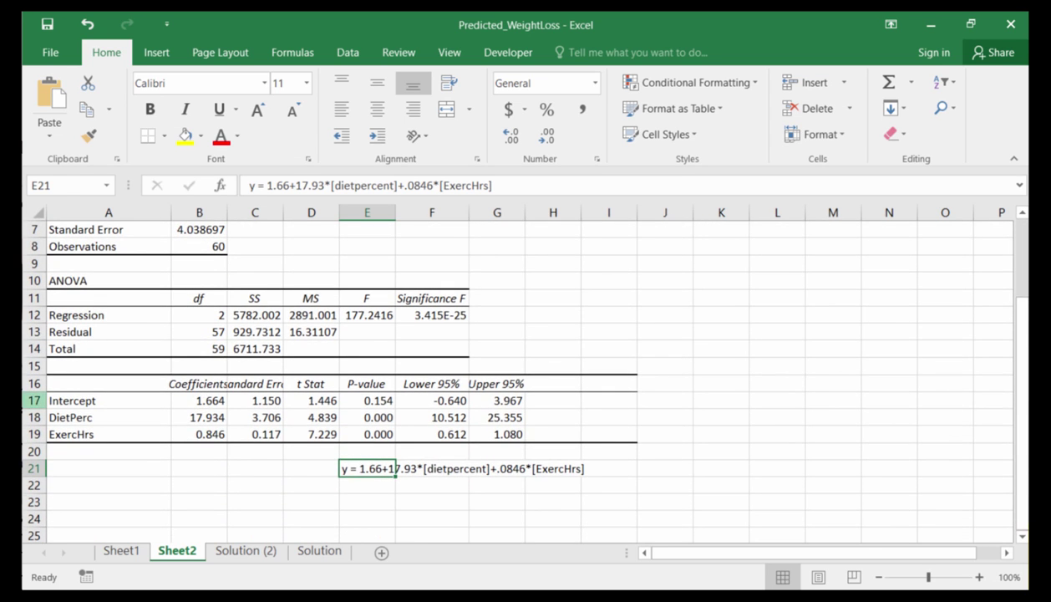
left_click_drag(56, 384, 184, 428)
key("ctrl+c")
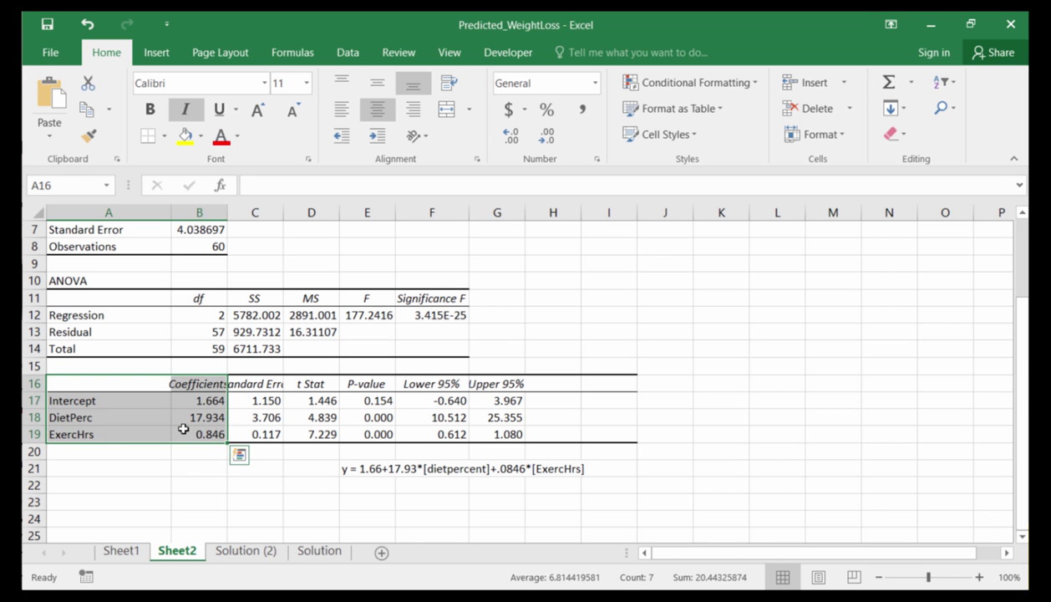
left_click(226, 550)
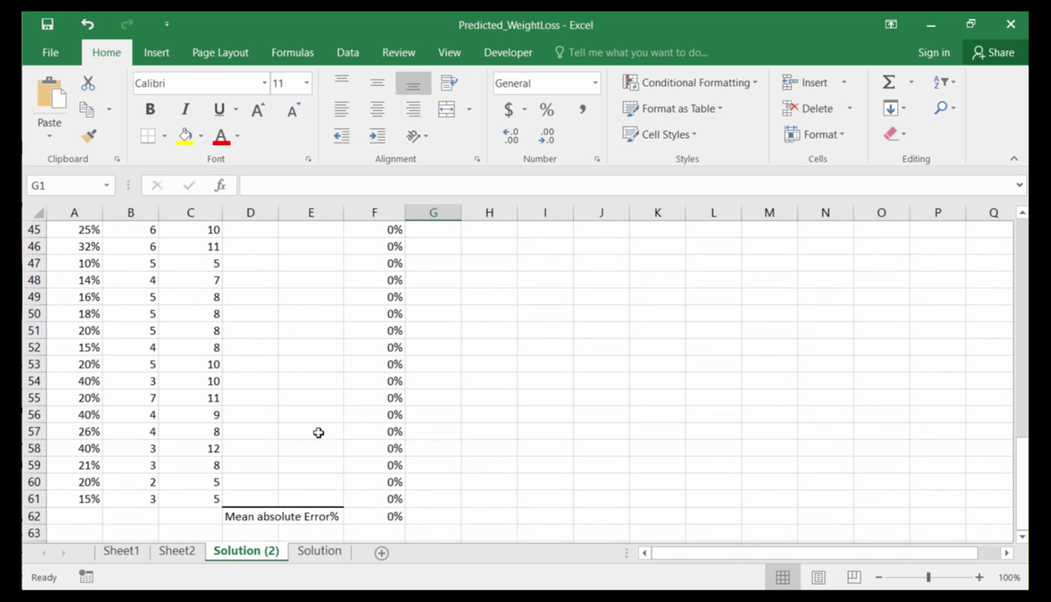
scroll(463, 384, "up", 15)
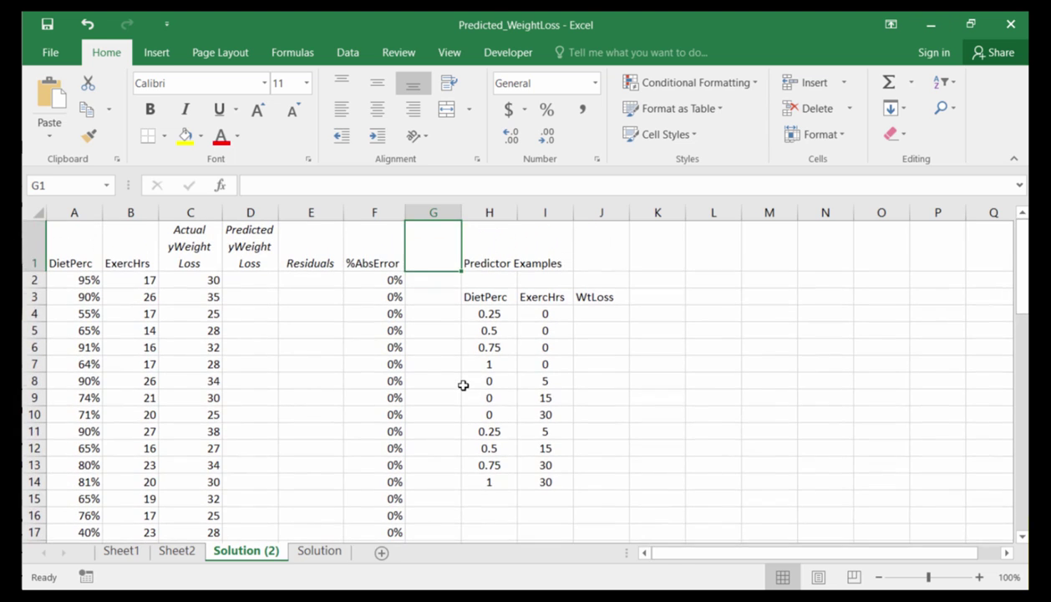
left_click(681, 298)
right_click(701, 299)
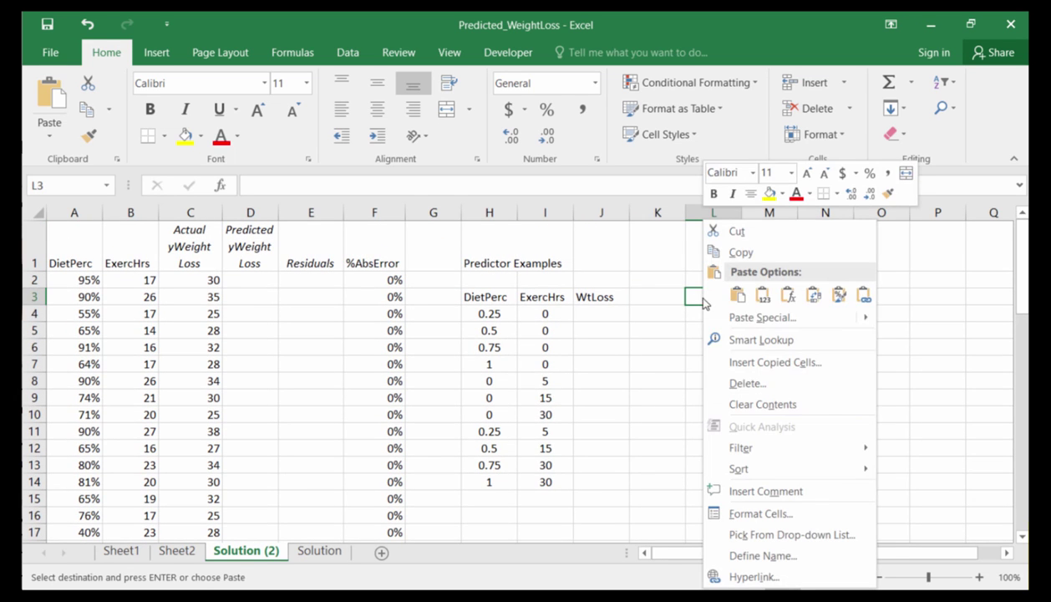
left_click(737, 295)
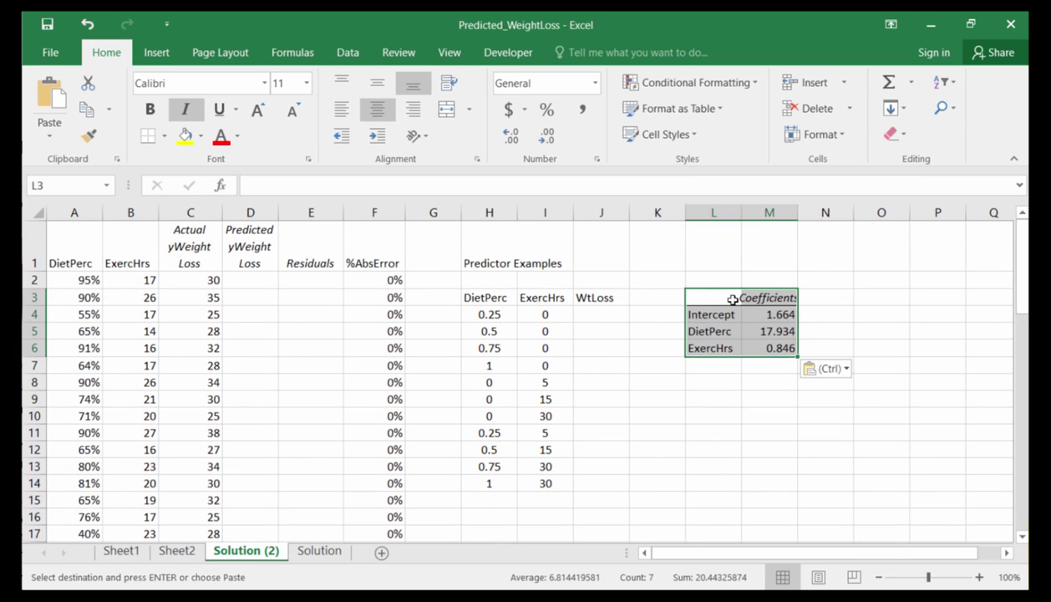
Step: Begin the first WtLoss prediction formula in J4 with the intercept coefficient, as =M4+
left_click(698, 343)
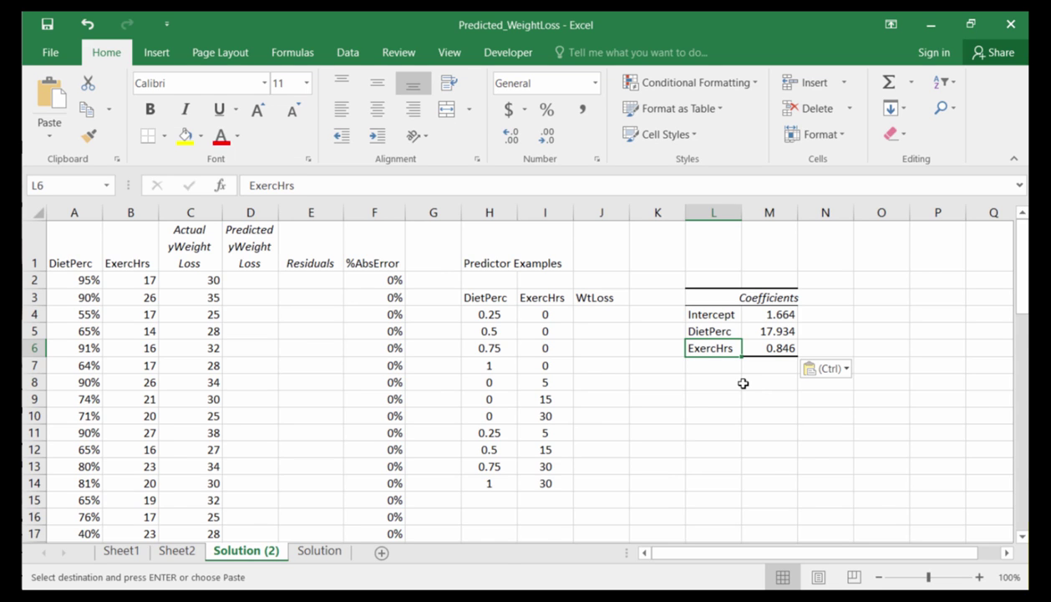
key("Up")
key("Up")
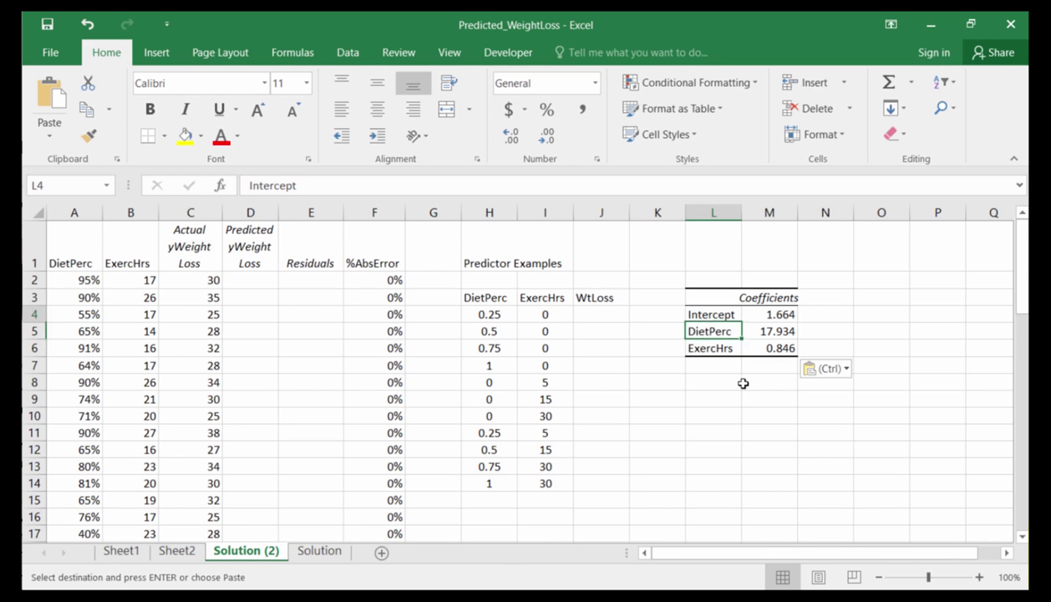
key("Left")
key("Left")
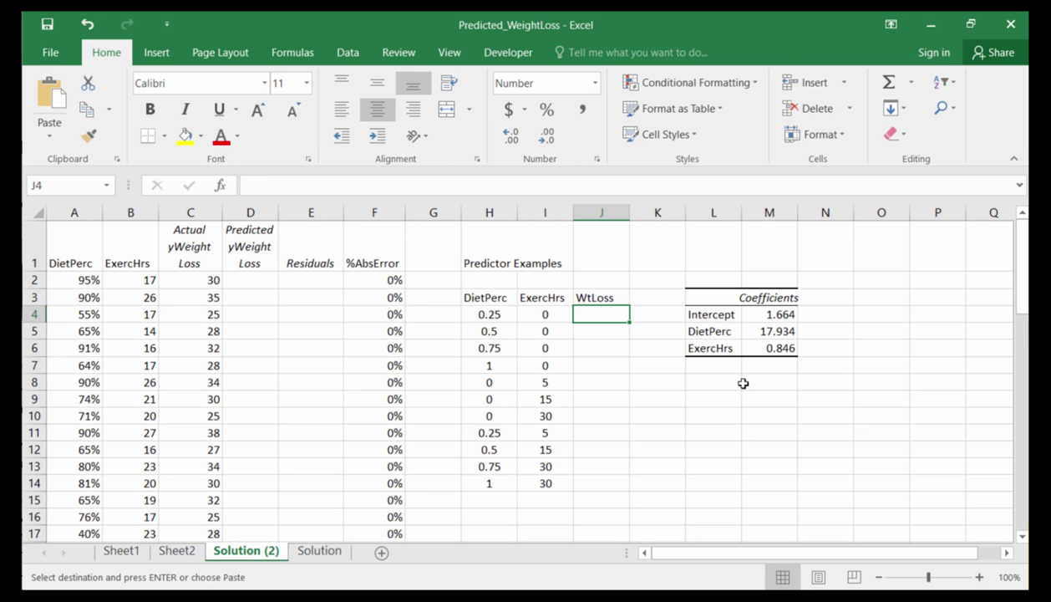
type("=")
key("Right")
key("Right")
key("Right")
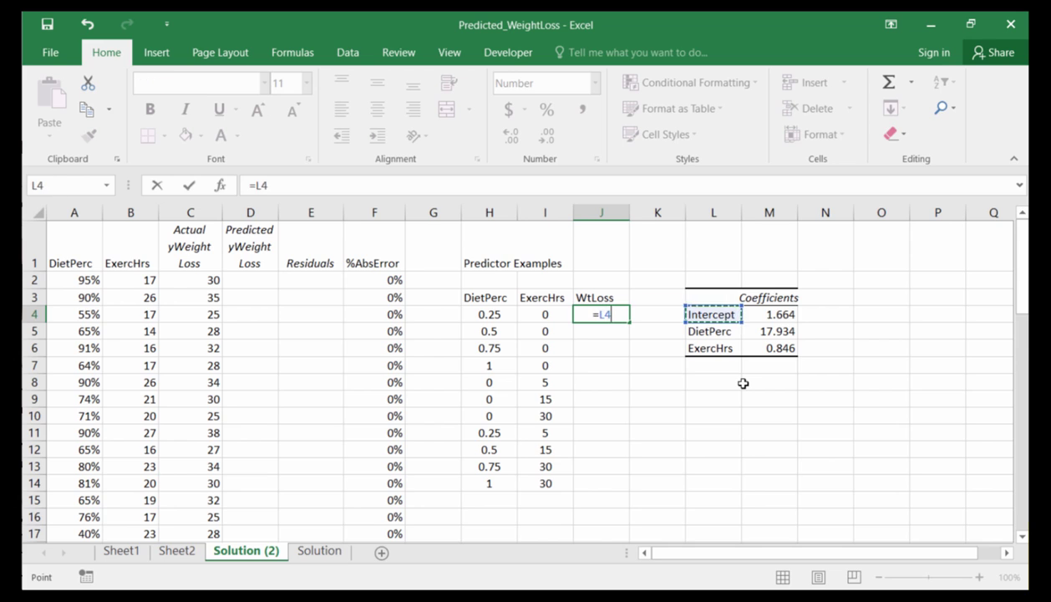
type("+")
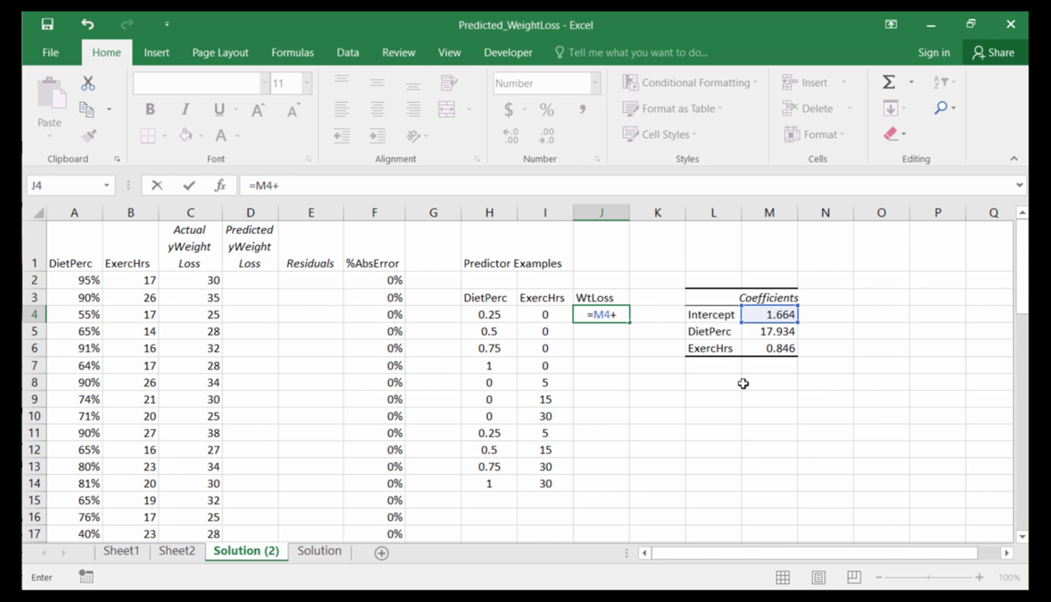
Step: Add the diet term M5*H4 to the prediction formula in J4
key("Left")
key("Right")
key("Right")
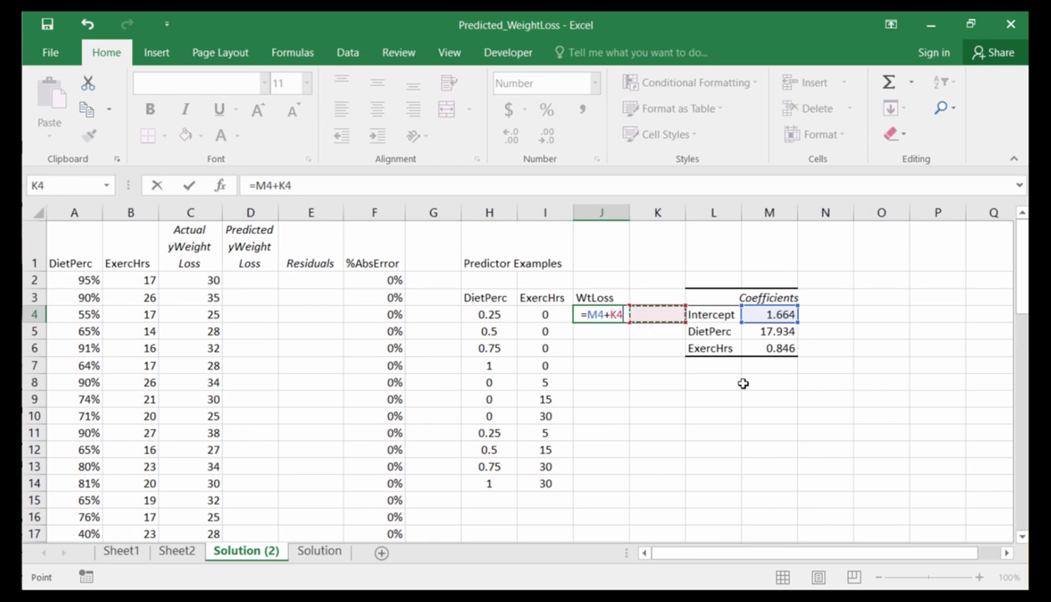
key("Right")
key("Right")
key("Down")
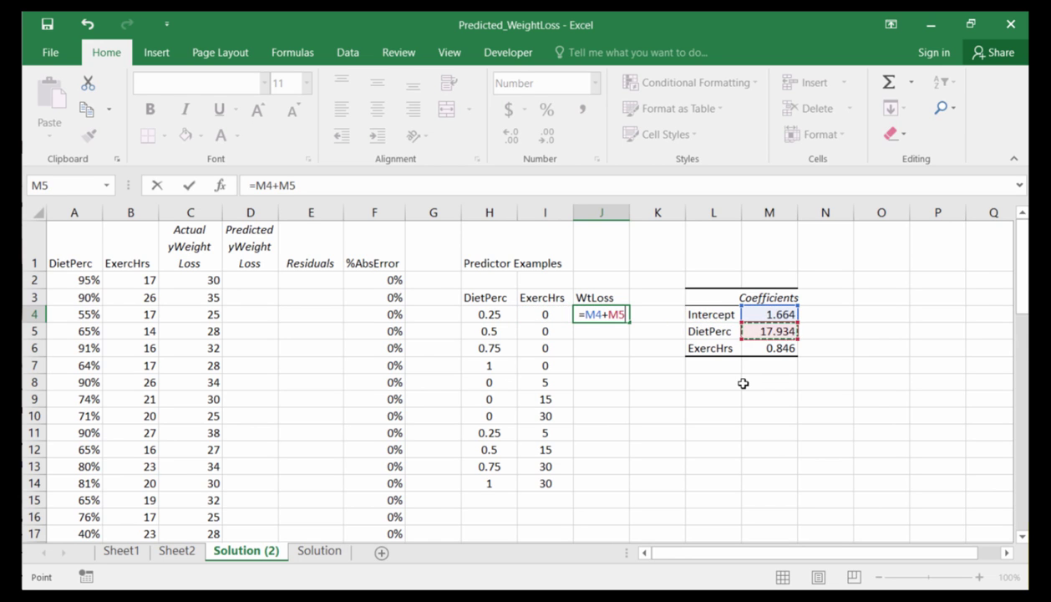
type("*")
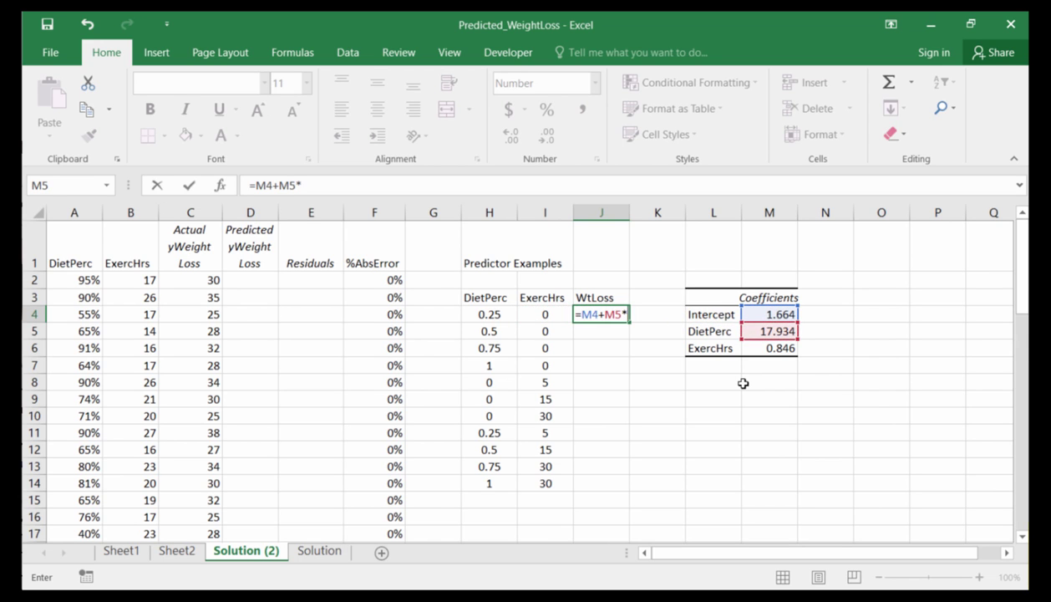
key("Left")
key("Left")
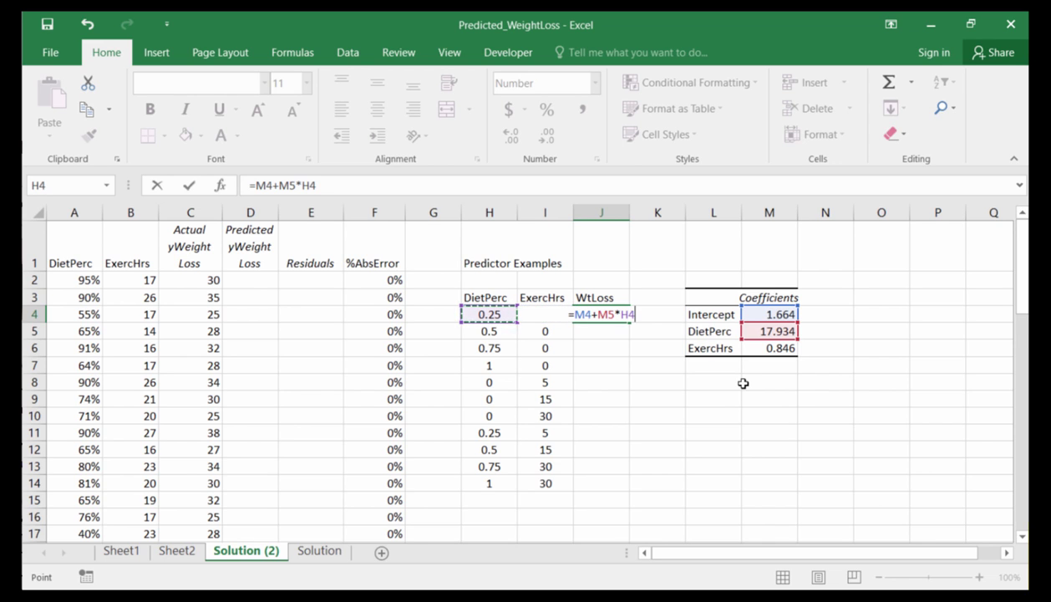
Step: Add the exercise term M6*I4 to complete the J4 formula as =M4+M5*H4+M6*I4
type("+")
key("Right")
key("Right")
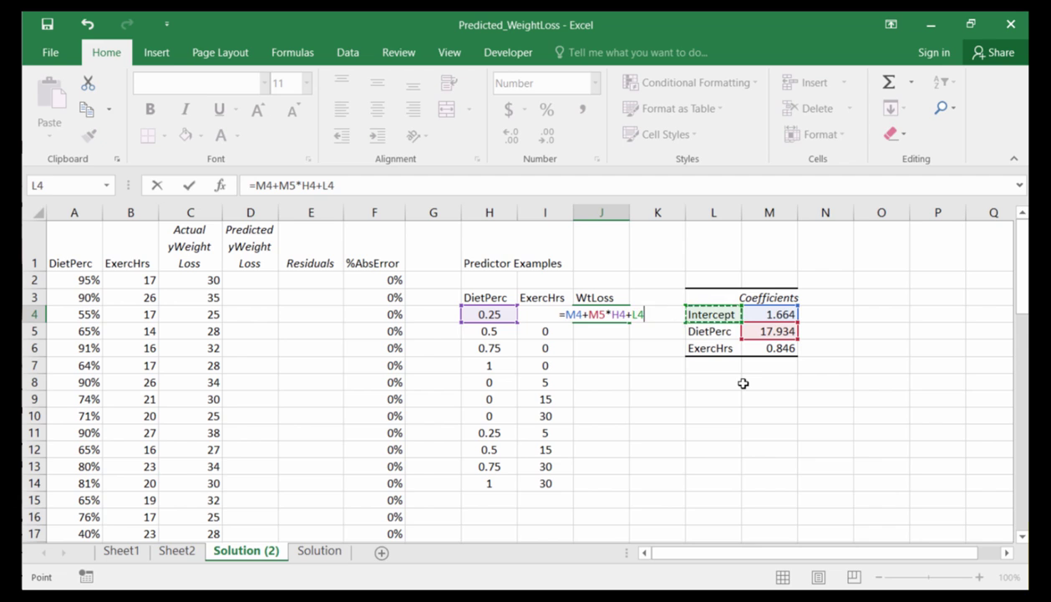
key("Right")
key("Down")
key("Down")
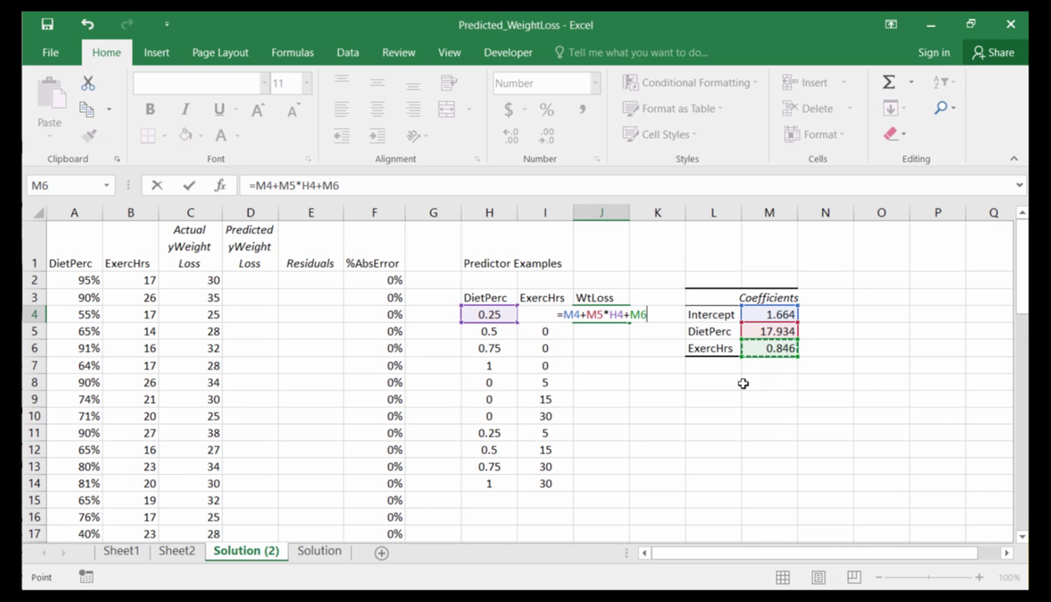
type("*")
key("Left")
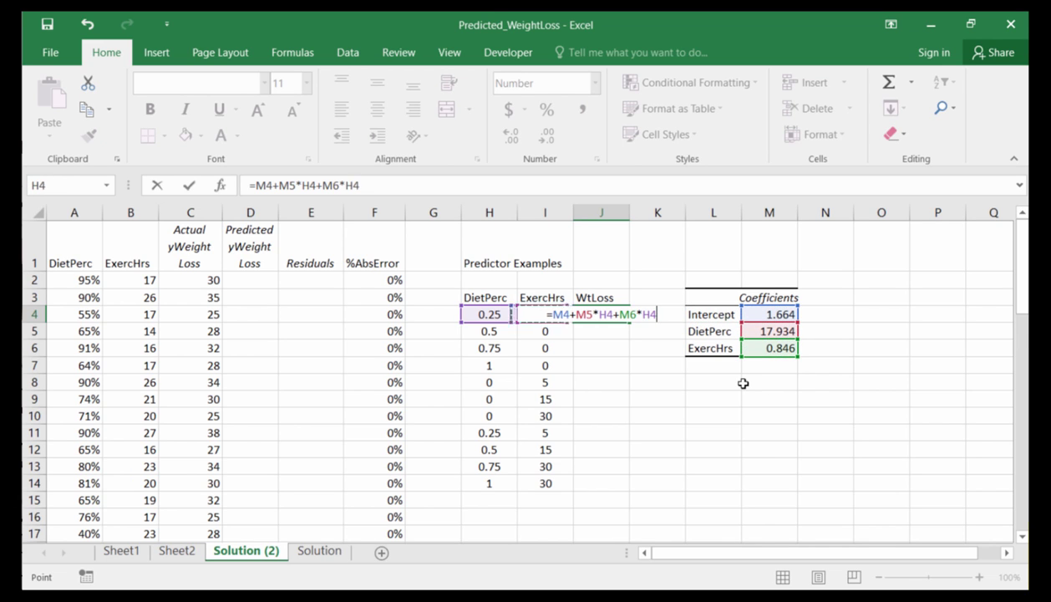
key("Left")
key("Right")
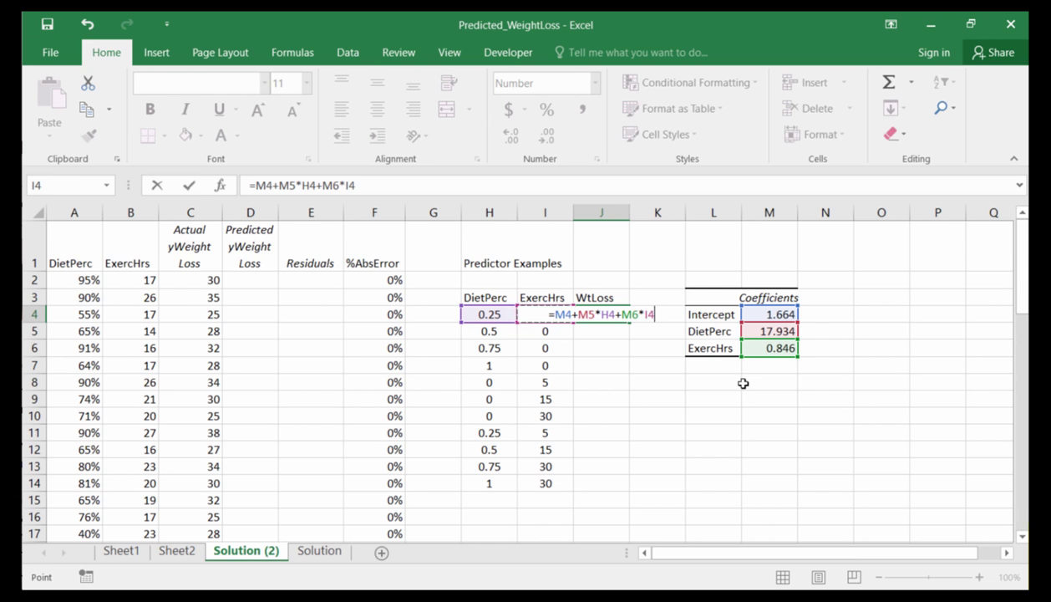
key("Return")
key("Up")
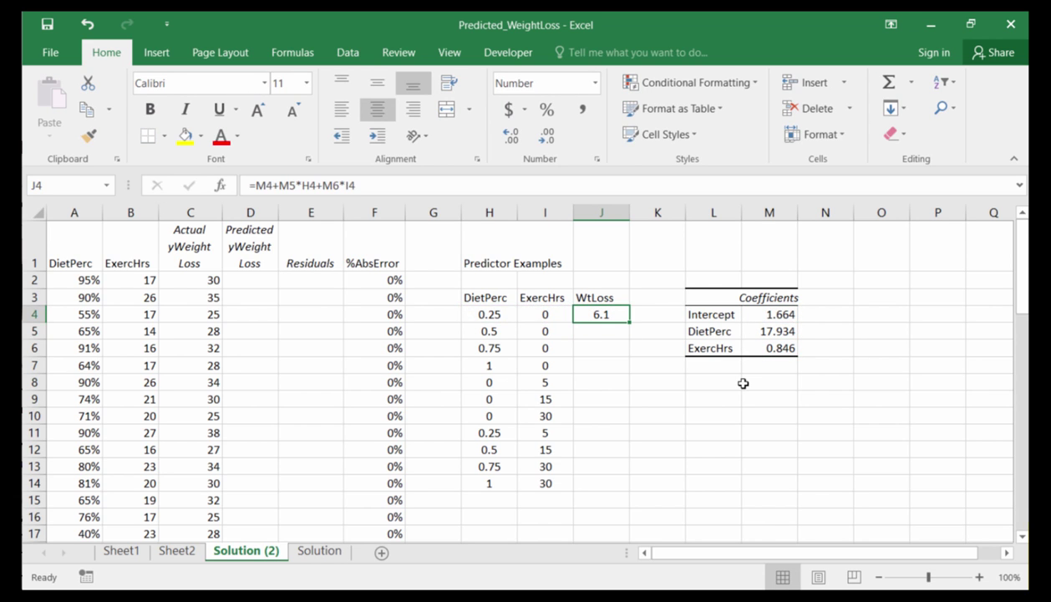
Step: Review which coefficient and predictor cells the WtLoss prediction formula in J4 references
key("F2")
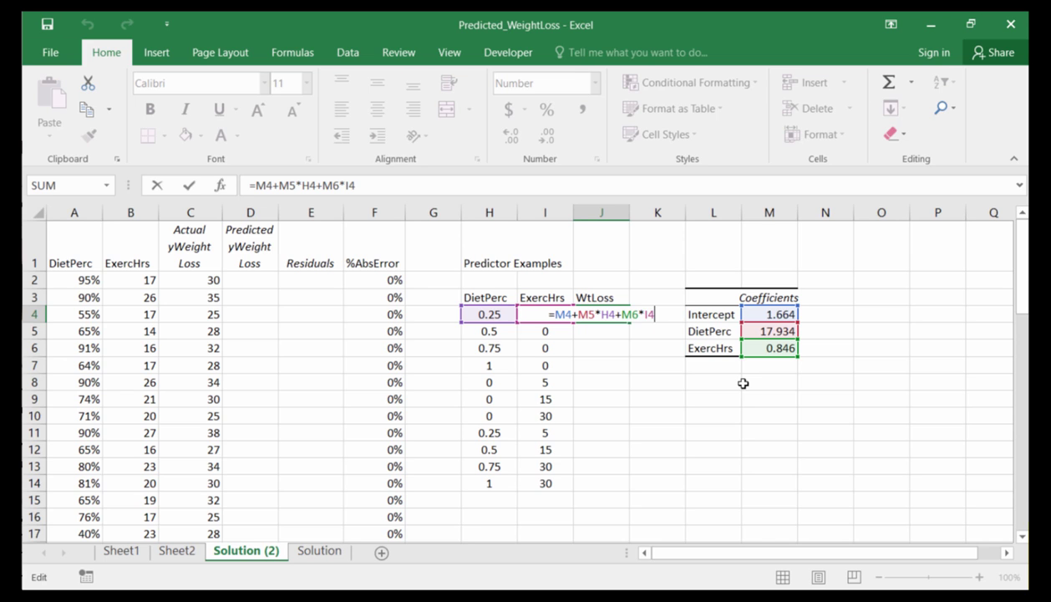
key("Return")
key("Left")
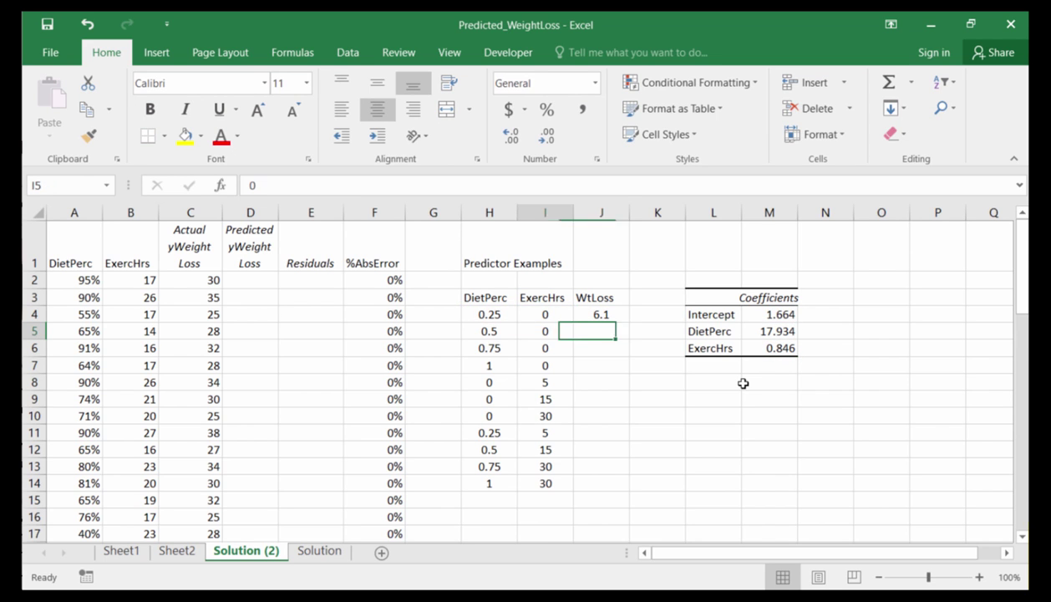
key("Up")
key("Right")
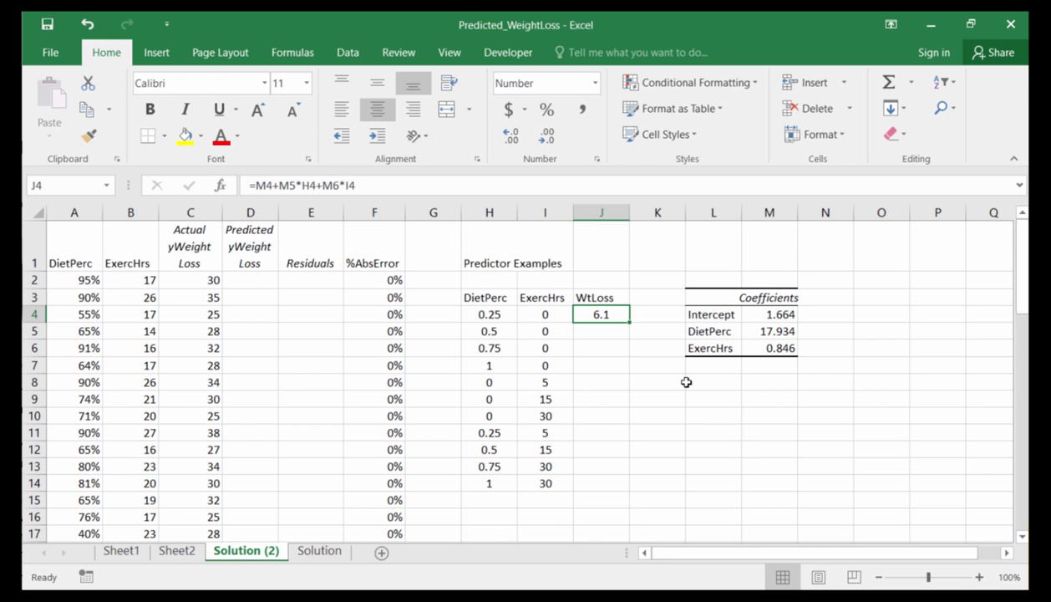
Step: Make the coefficient references in J4 absolute, so the formula reads =$M$4+$M$5*H4+$M$6*I4
double_click(604, 313)
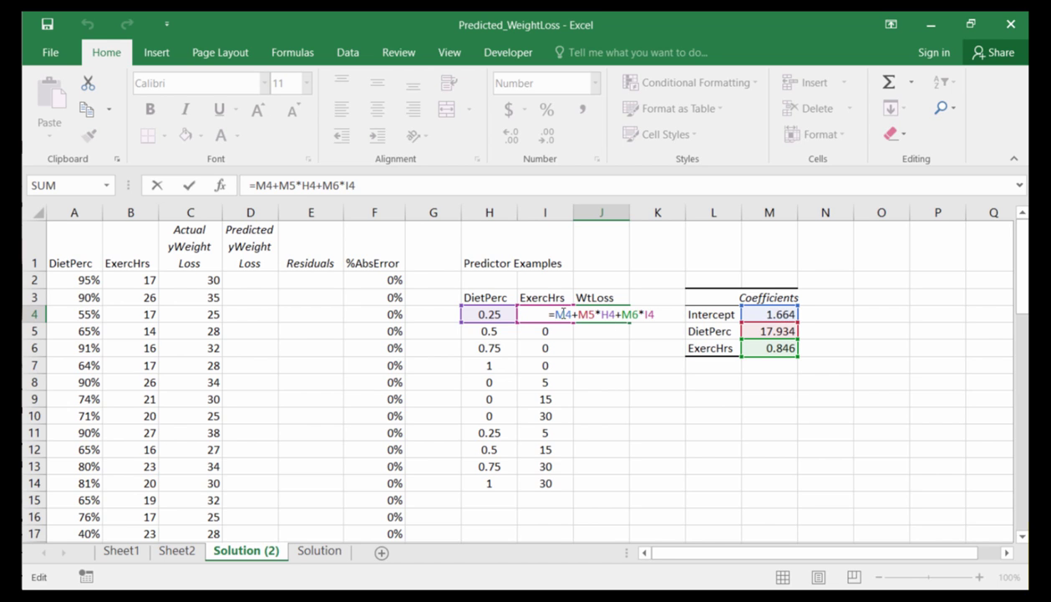
left_click(558, 313)
key("F4")
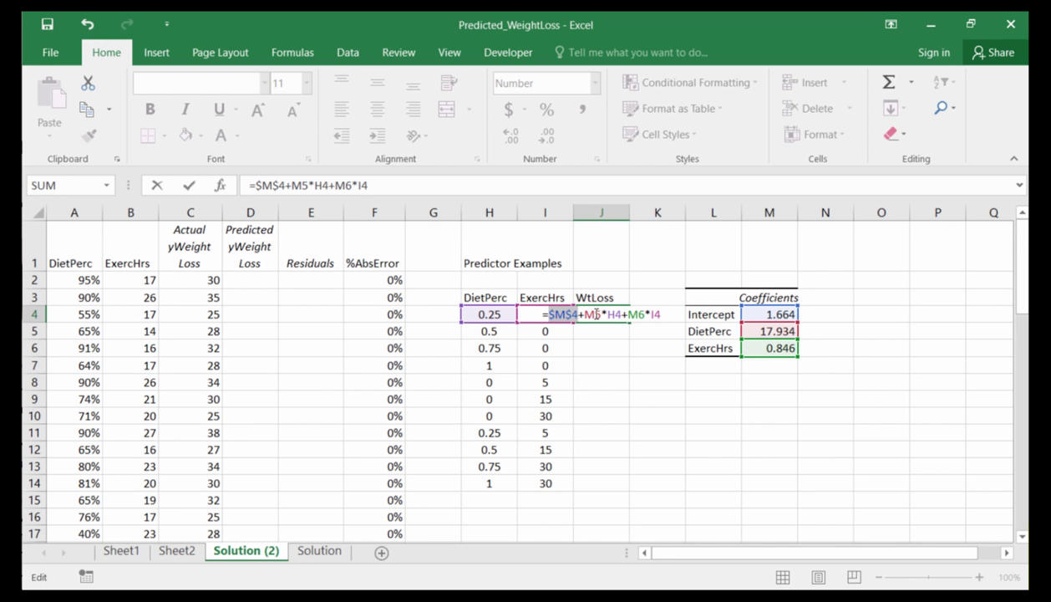
left_click(595, 313)
key("F4")
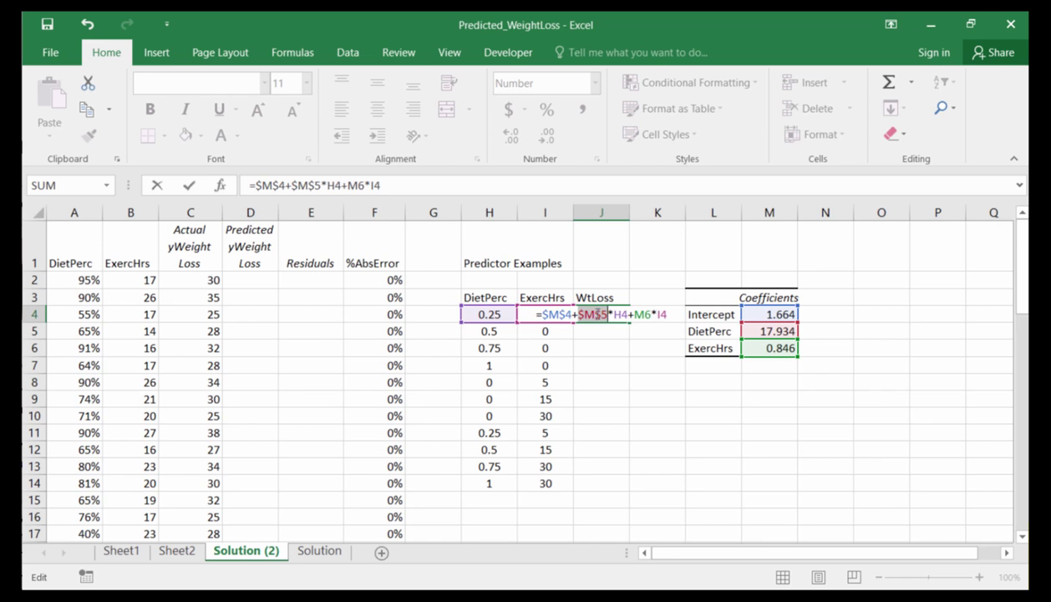
left_click(648, 314)
key("F4")
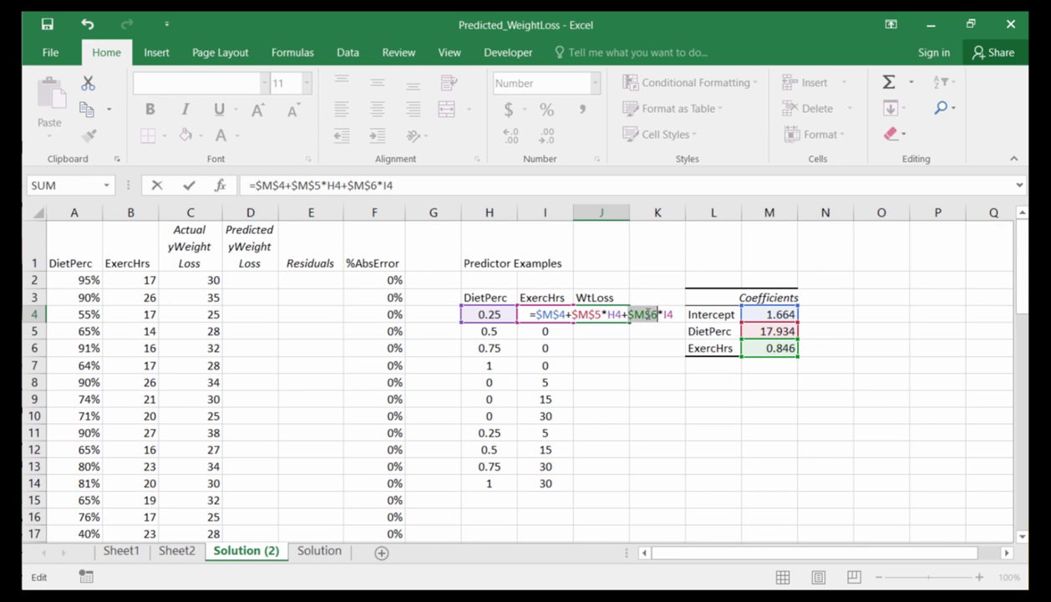
key("Return")
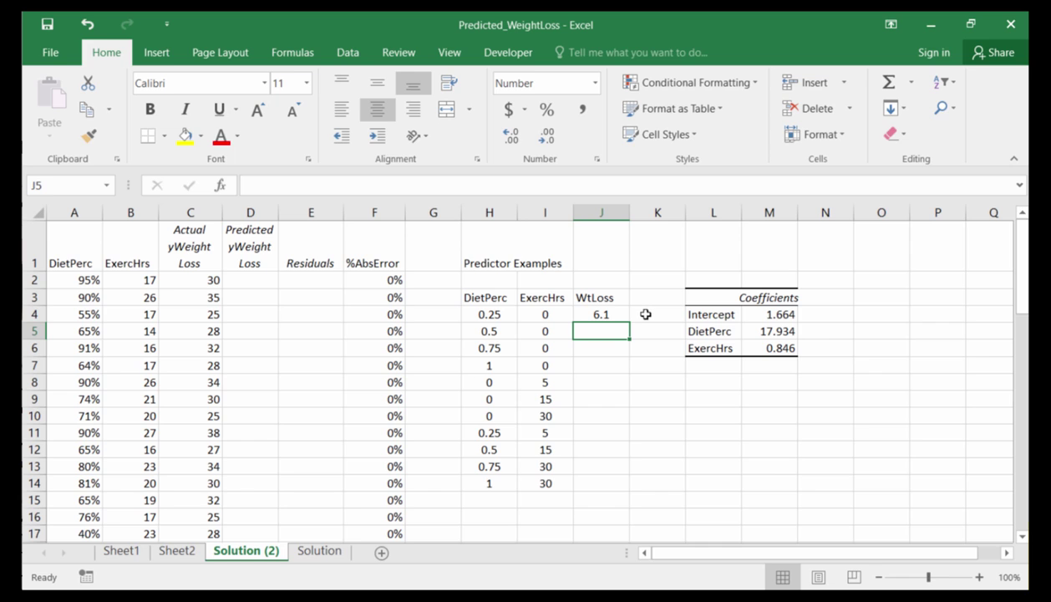
Step: Fill the J4 prediction formula down the WtLoss column through J14 for all predictor examples
left_click(601, 314)
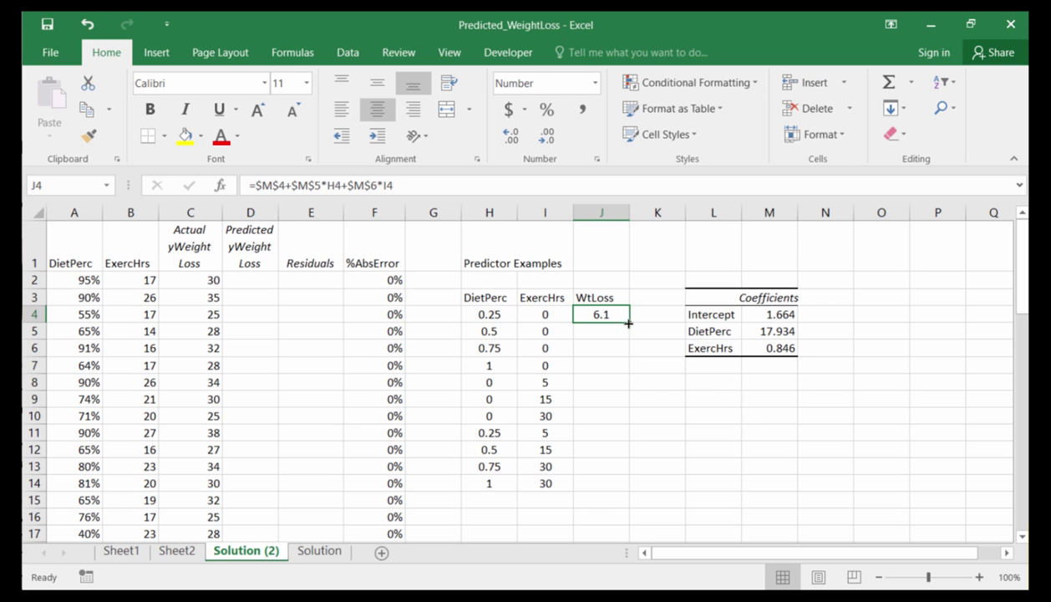
left_click_drag(630, 322, 615, 493)
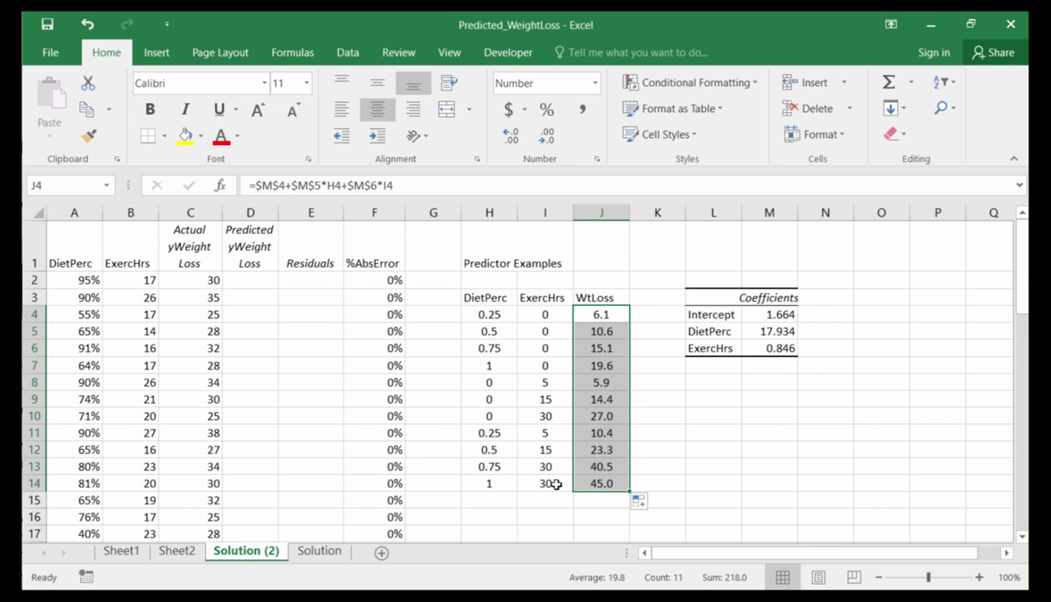
left_click(583, 482)
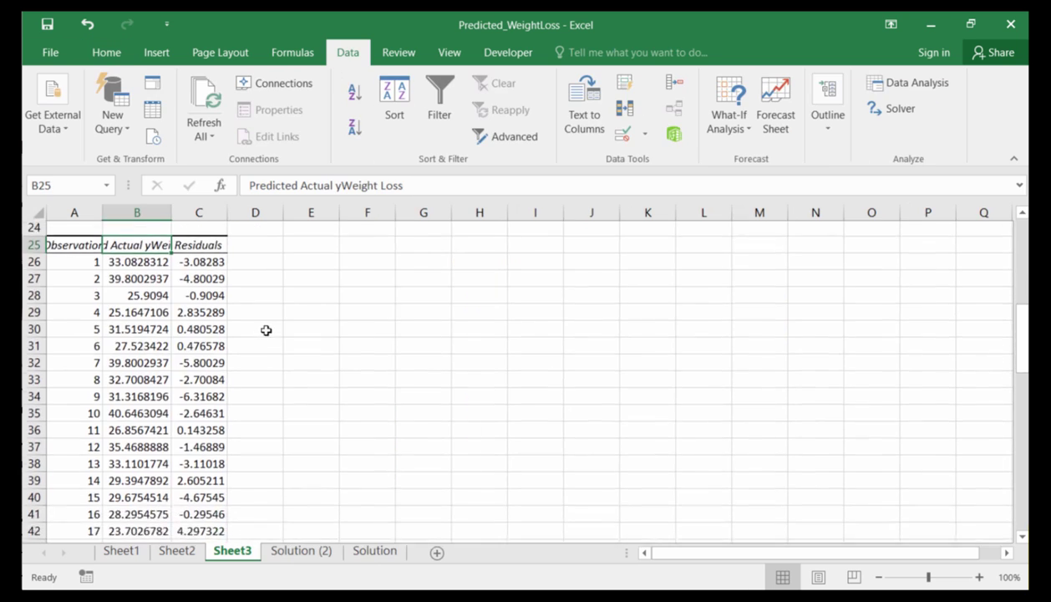
Step: Shorten the heading in B25 of the Sheet3 residual output to Predicted yWeight Loss
scroll(265, 329, "down", 1)
scroll(267, 321, "up", 3)
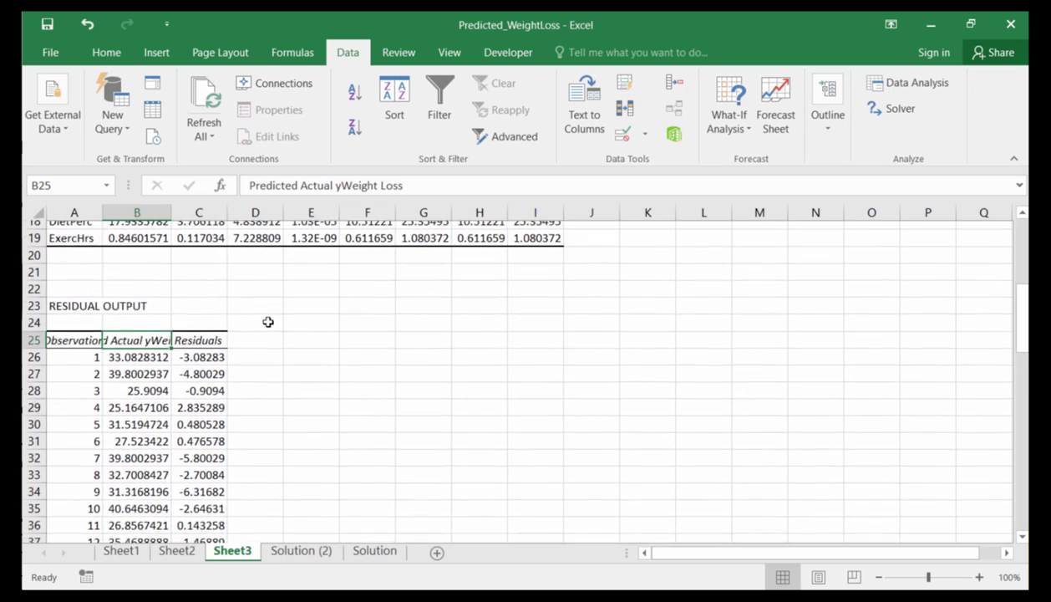
scroll(268, 322, "down", 3)
scroll(268, 321, "up", 3)
scroll(267, 322, "down", 1)
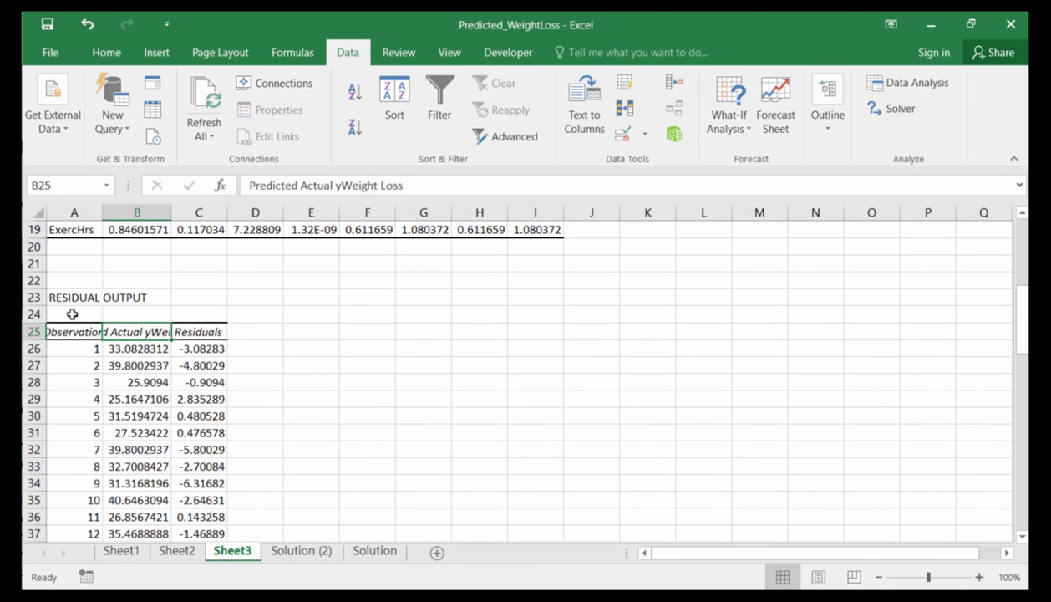
scroll(72, 313, "down", 1)
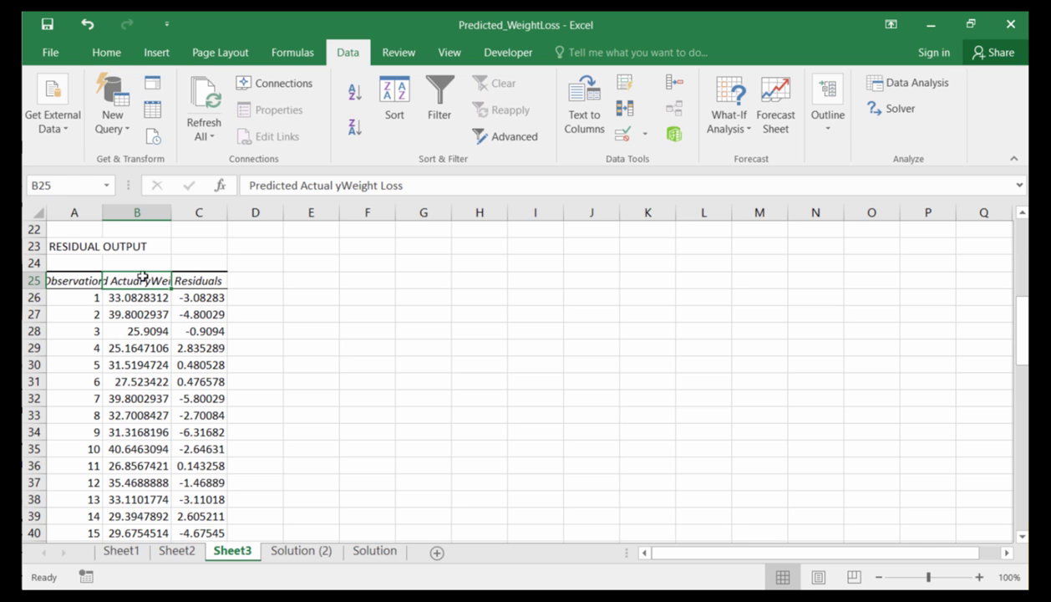
left_click(299, 186)
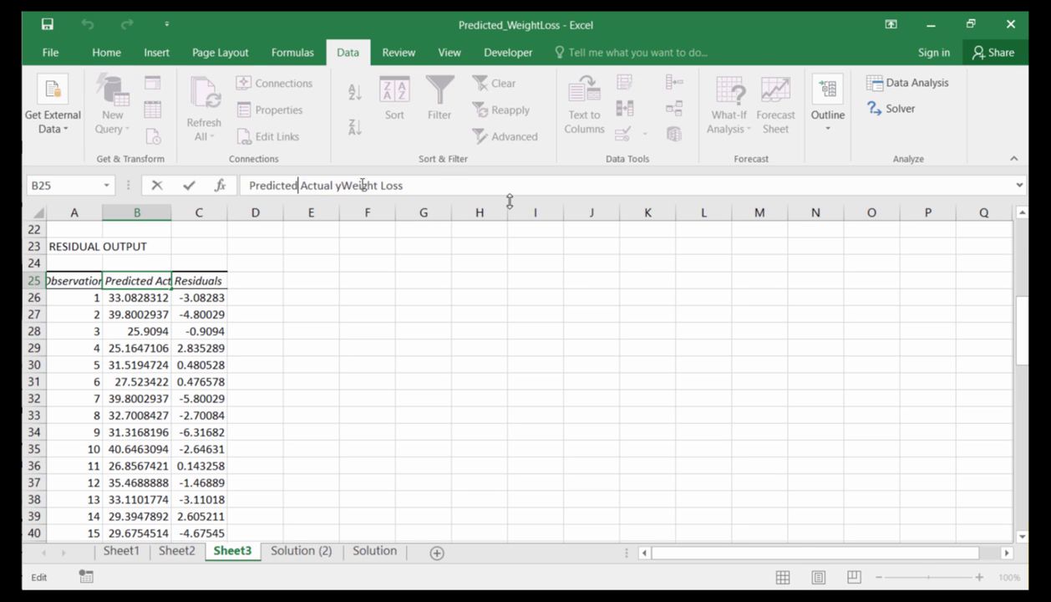
key("Delete")
key("Delete")
key("Delete")
key("Delete")
key("Delete")
key("Delete")
key("Delete")
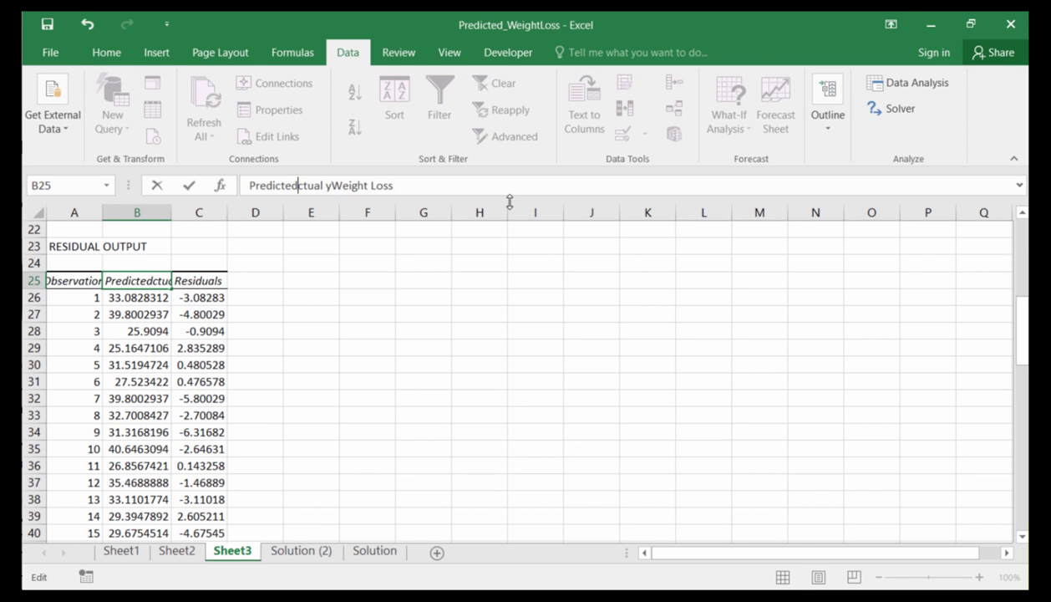
key("Delete")
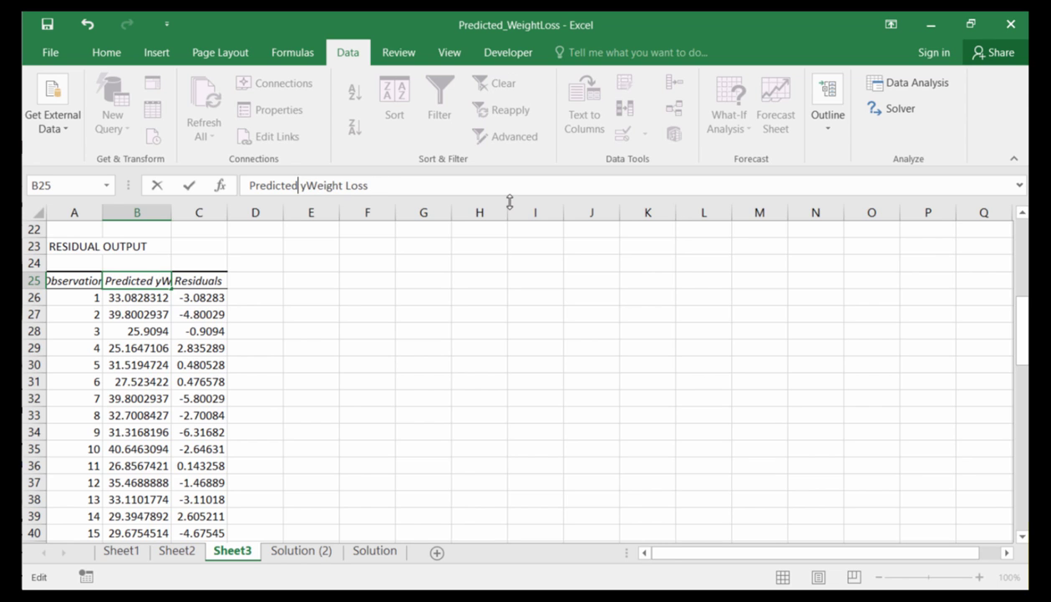
key("Return")
Step: Examine the predicted values and residuals of the individual observations in the residual output, starting at row 26
key("Left")
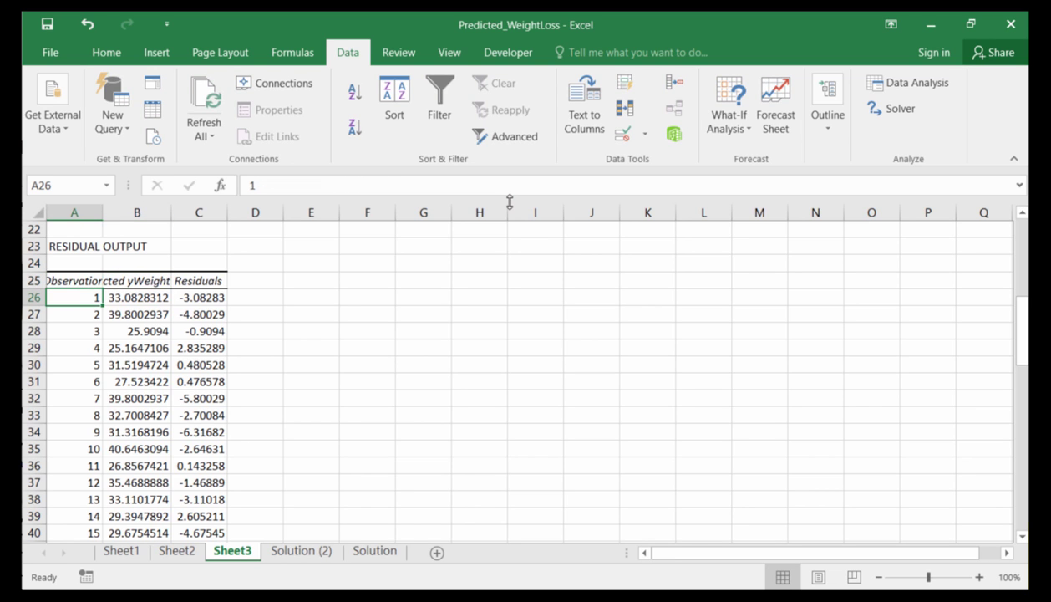
key("Down")
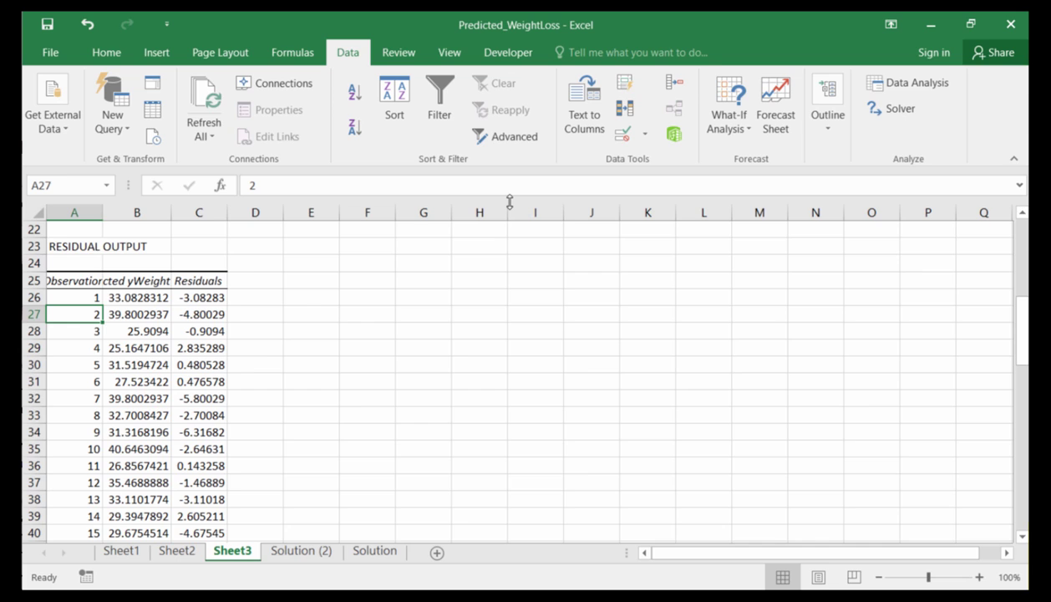
key("Up")
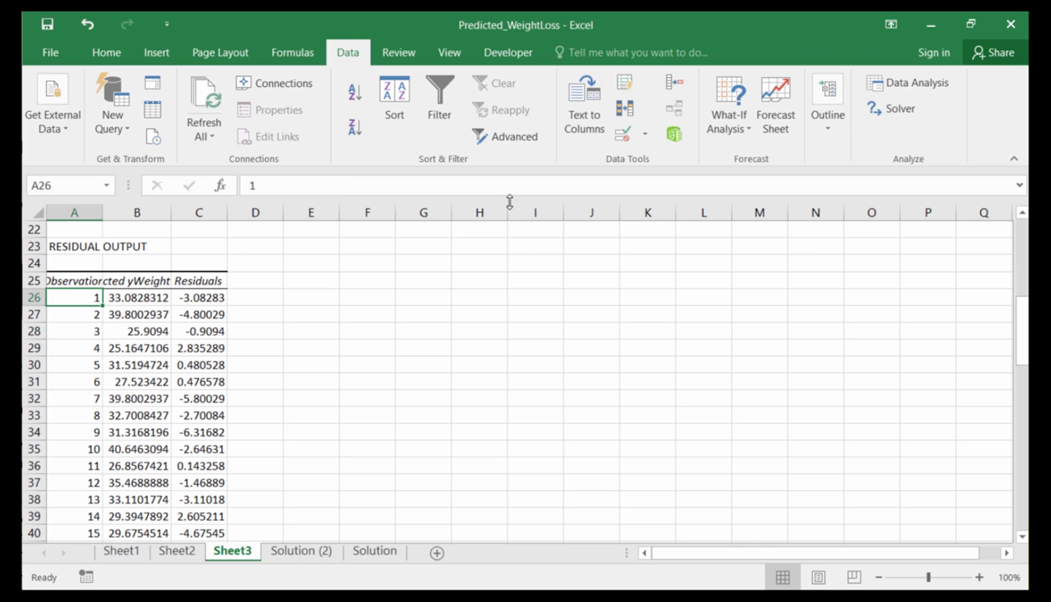
key("Right")
key("Right")
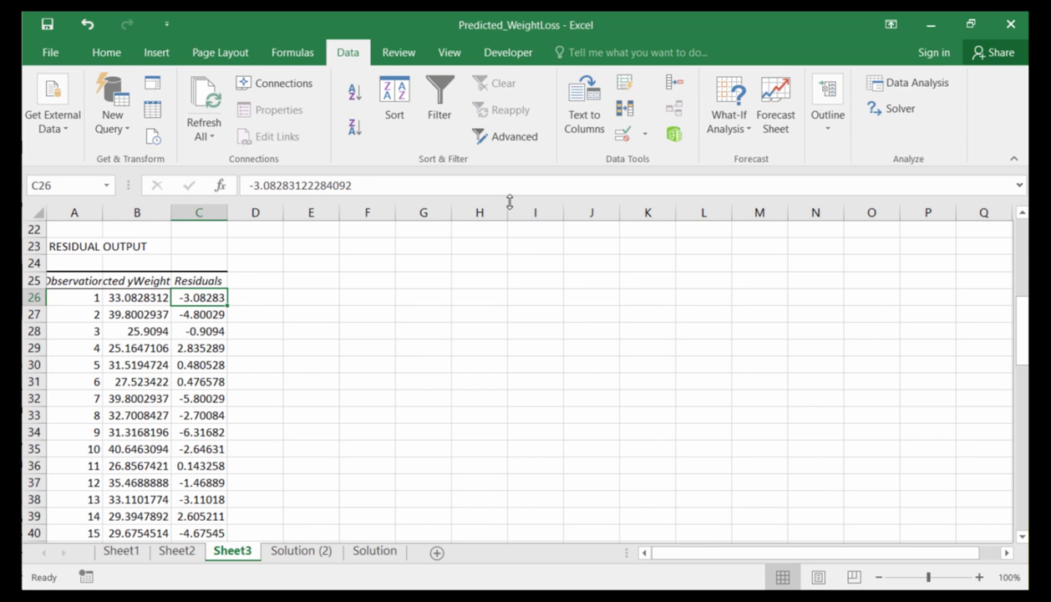
key("Left")
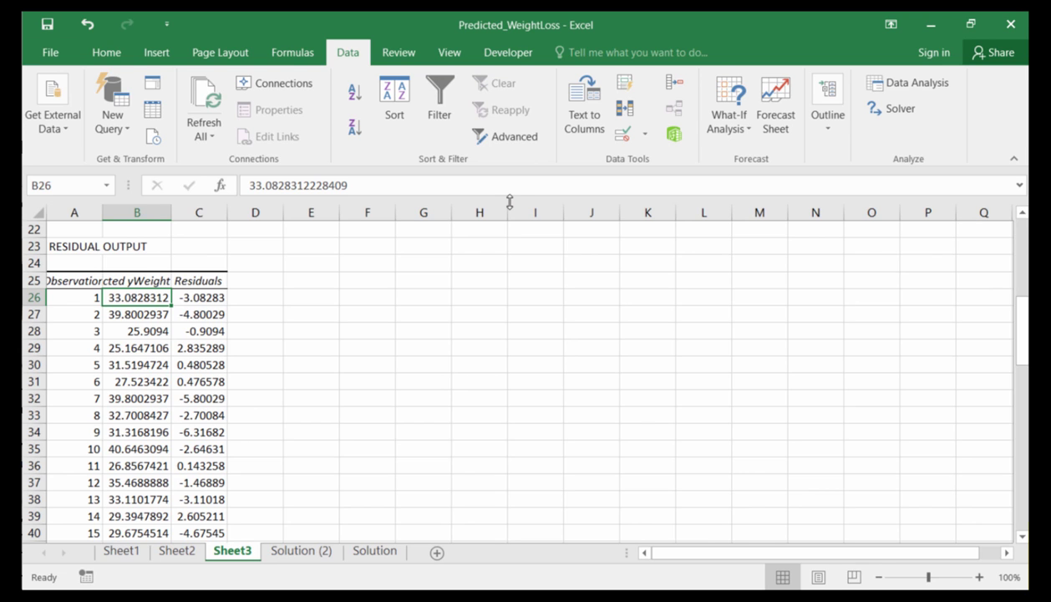
key("Right")
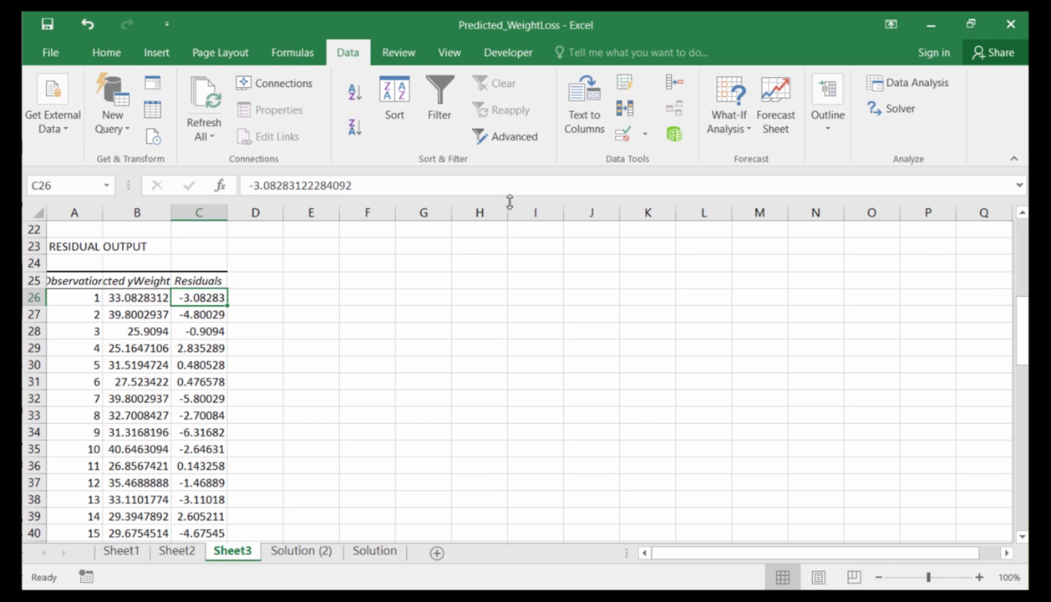
key("Down")
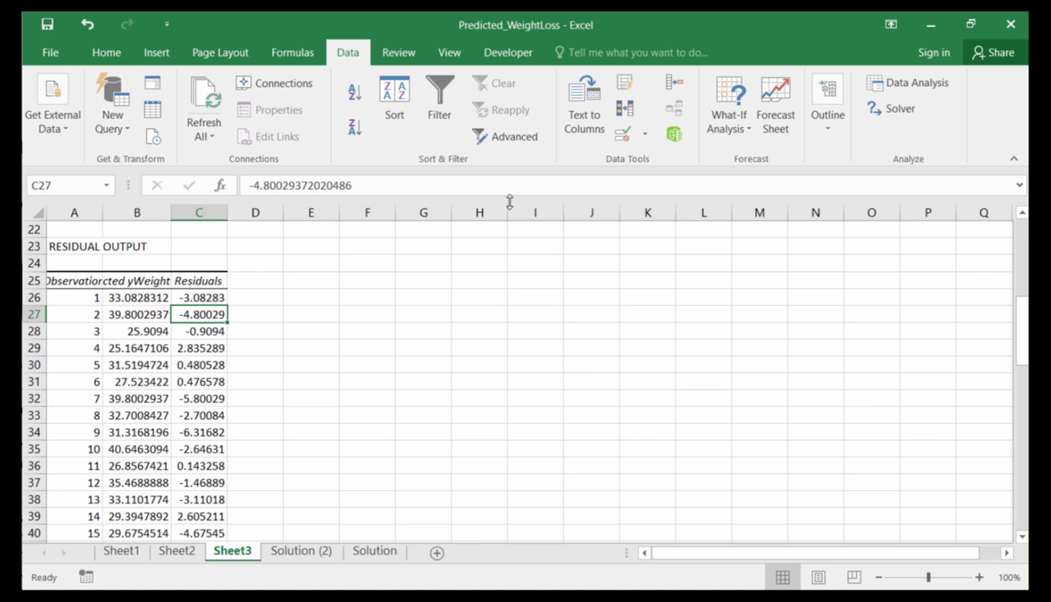
key("Down")
key("Down")
key("Down")
key("Down")
key("Down")
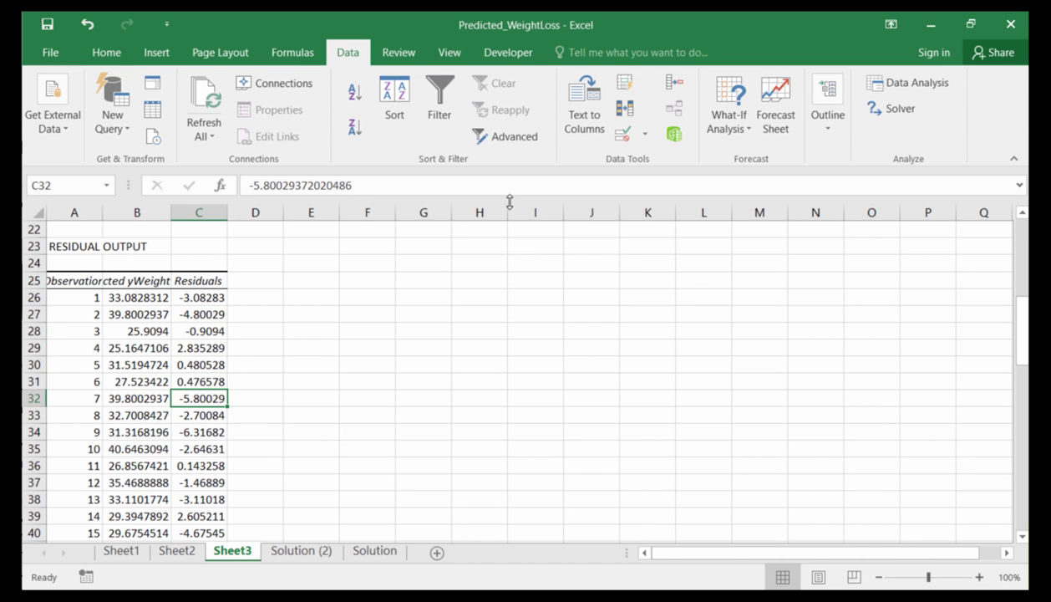
key("Down")
key("Down")
key("Down")
key("Down")
key("Down")
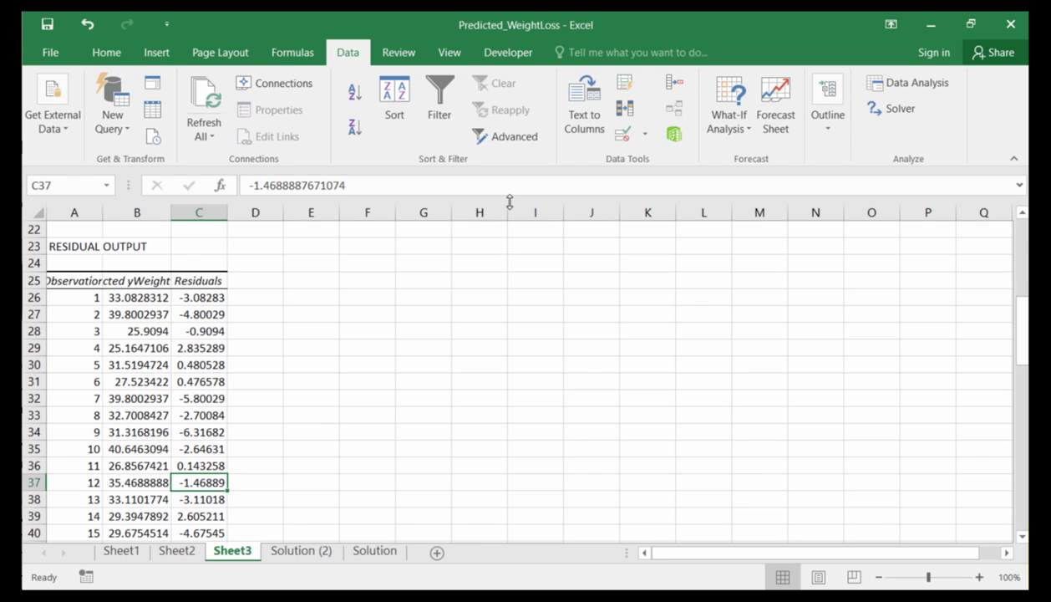
key("Up")
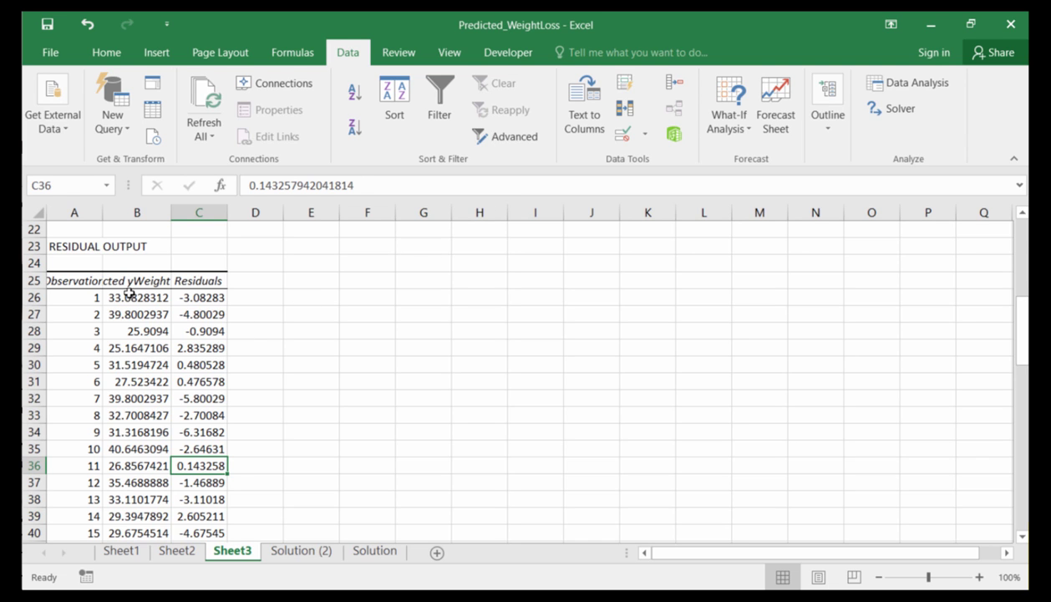
Step: Copy all predicted weight-loss values and residuals, starting at B26 on Sheet3, to cell D2 of the Solution (2) sheet
left_click_drag(131, 292, 201, 568)
key("ctrl+c")
left_click(300, 550)
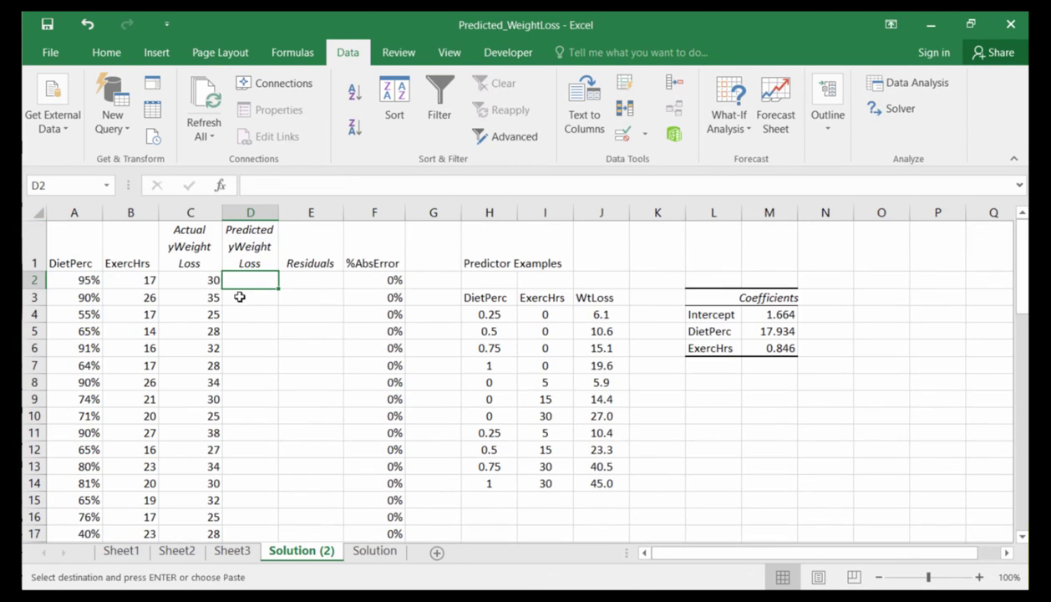
key("ctrl+v")
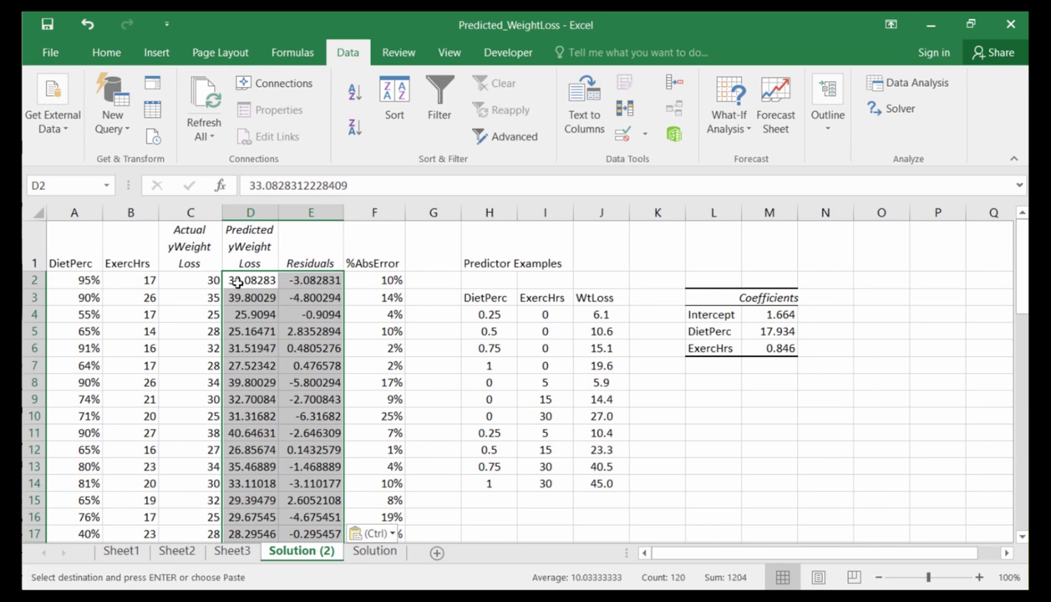
Step: Review the %AbsError formula in F2 and the errors down the column to the Mean absolute Error% row
left_click(372, 280)
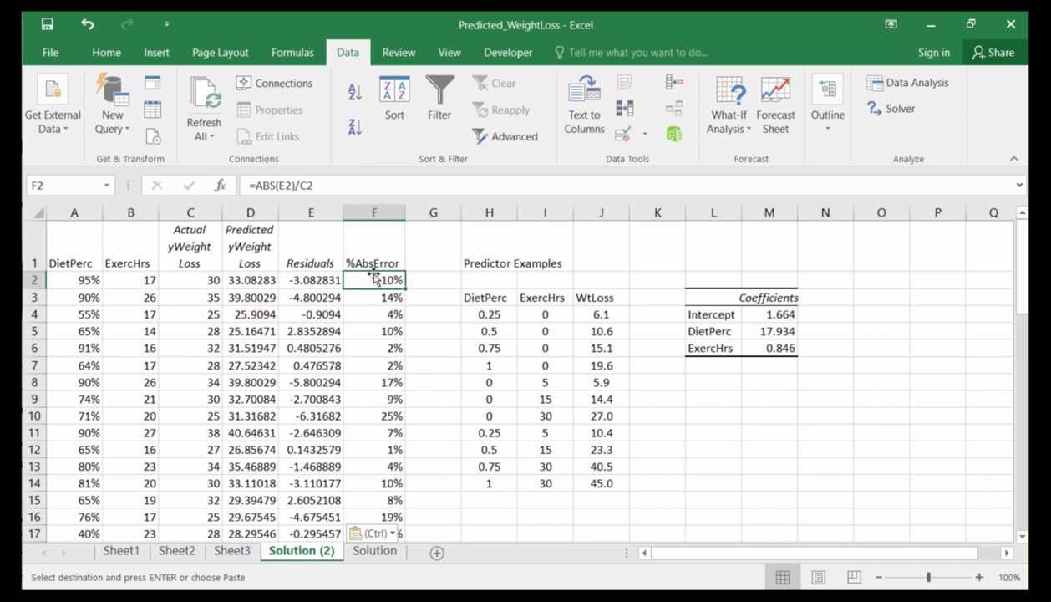
scroll(378, 308, "down", 8)
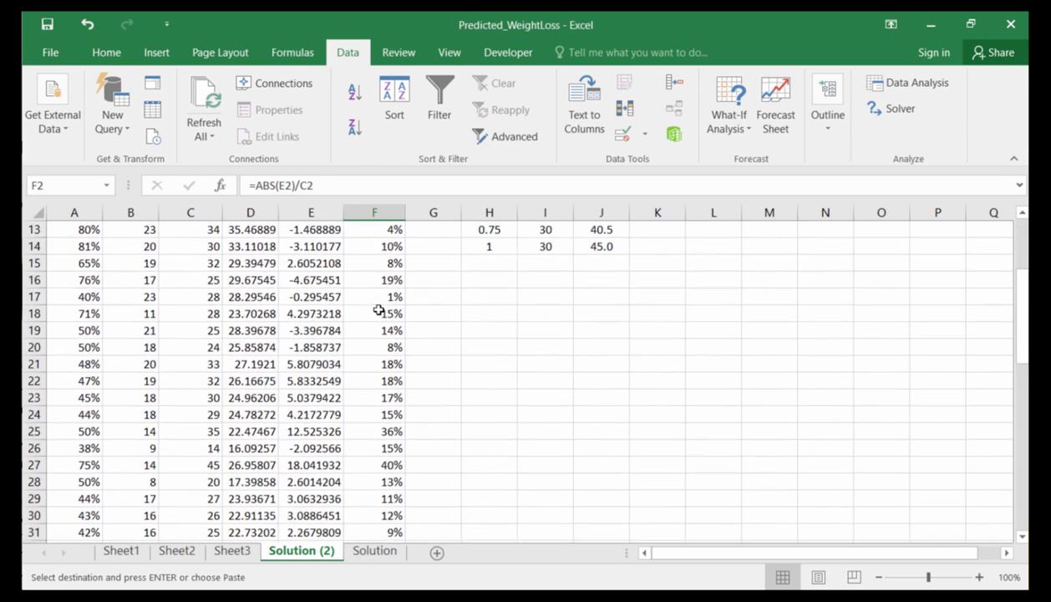
scroll(378, 311, "down", 5)
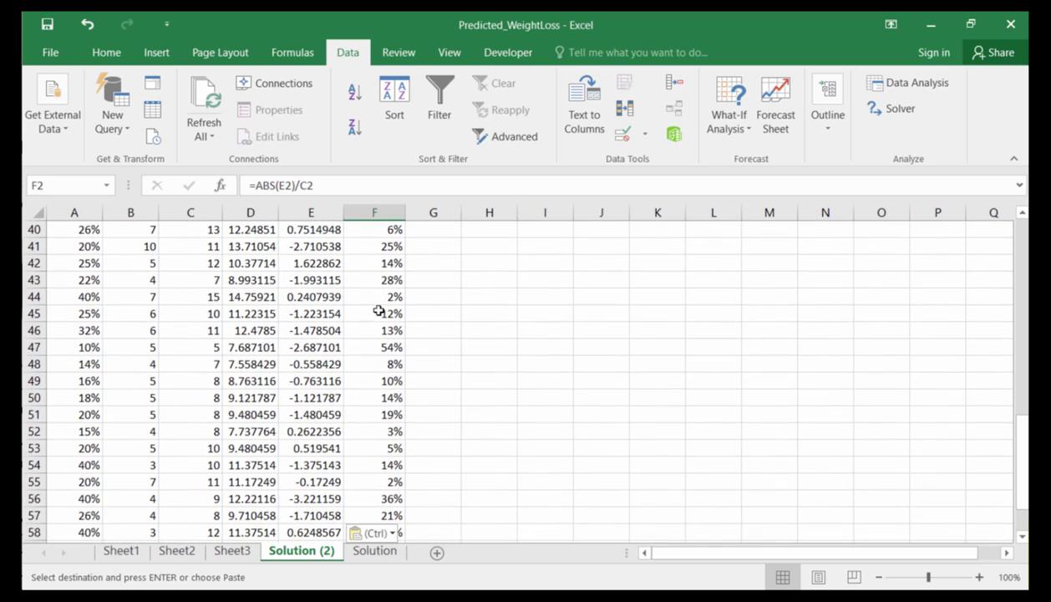
scroll(387, 276, "up", 8)
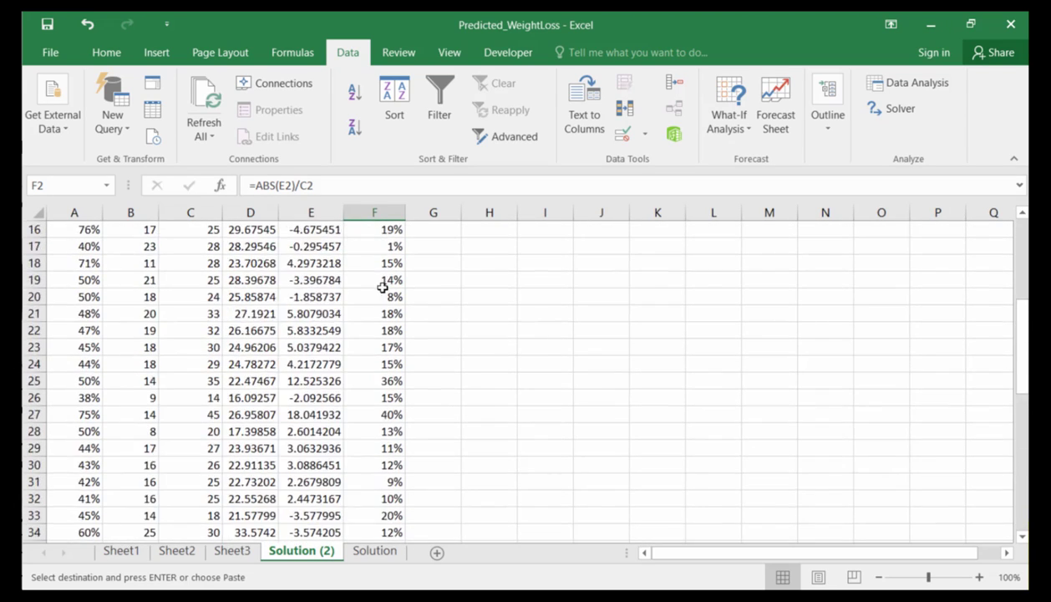
scroll(382, 287, "down", 5)
scroll(383, 286, "down", 7)
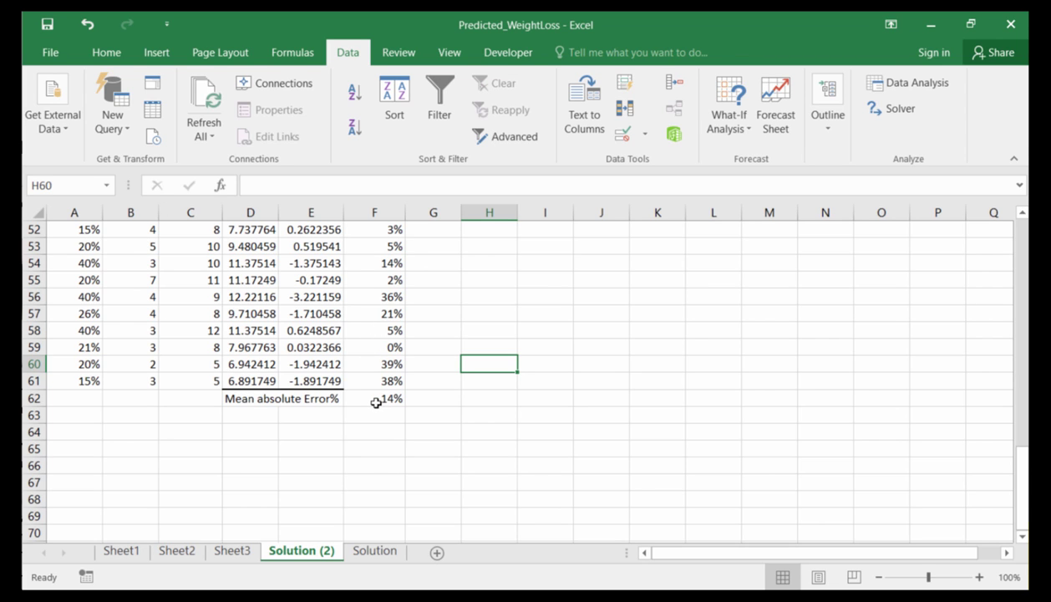
scroll(334, 402, "up", 17)
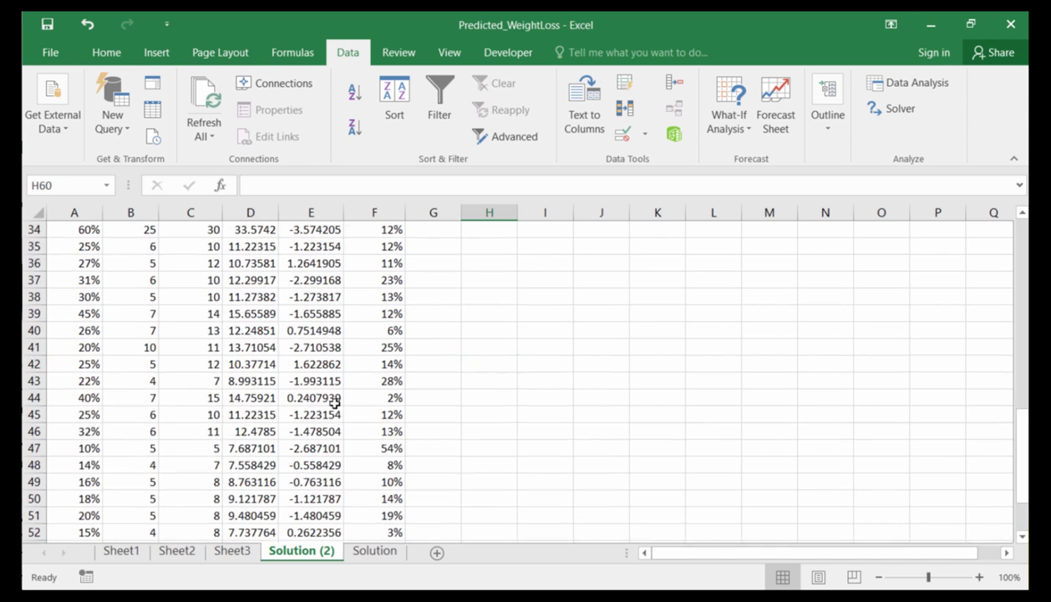